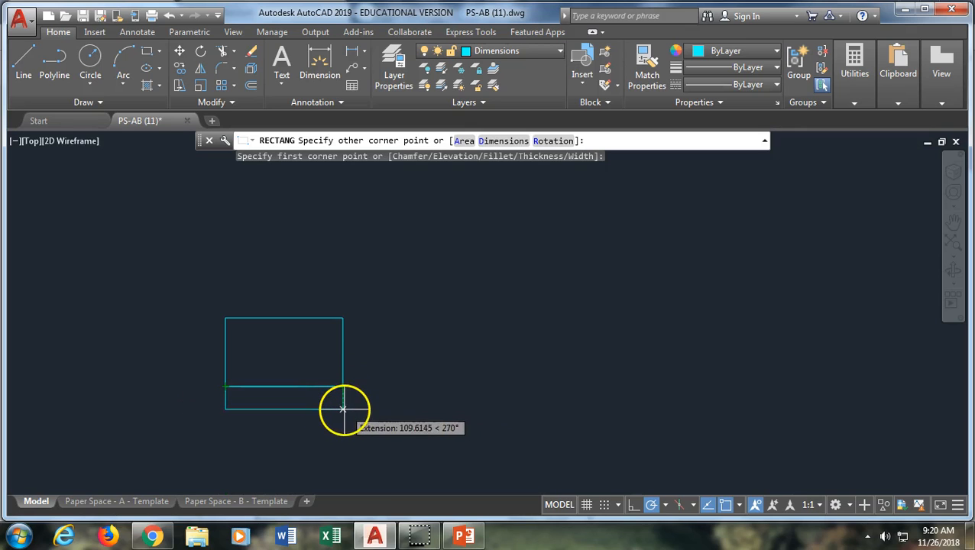
Finish the lower rectangle beneath the upper one and draw a circle of about 9.4 radius near its upper-right corner.
left_click(343, 417)
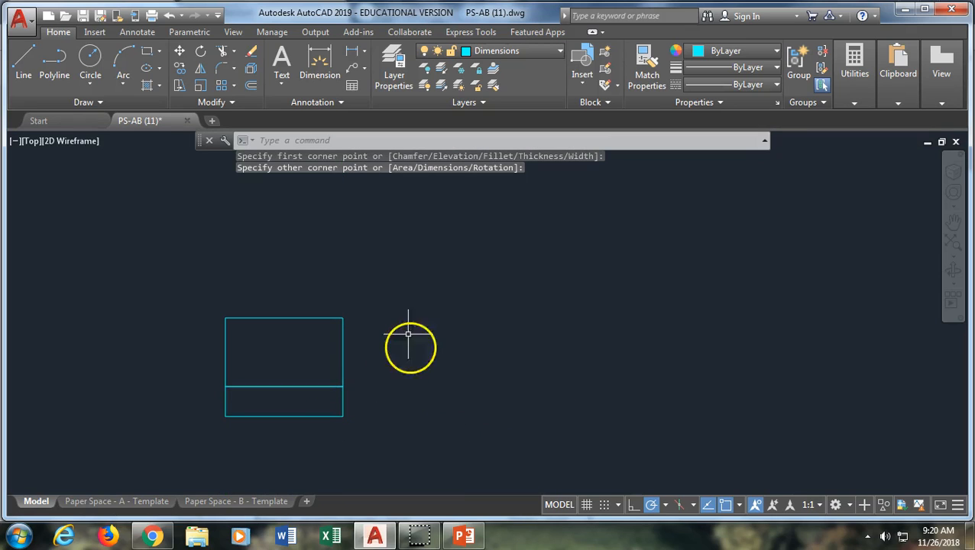
left_click(90, 55)
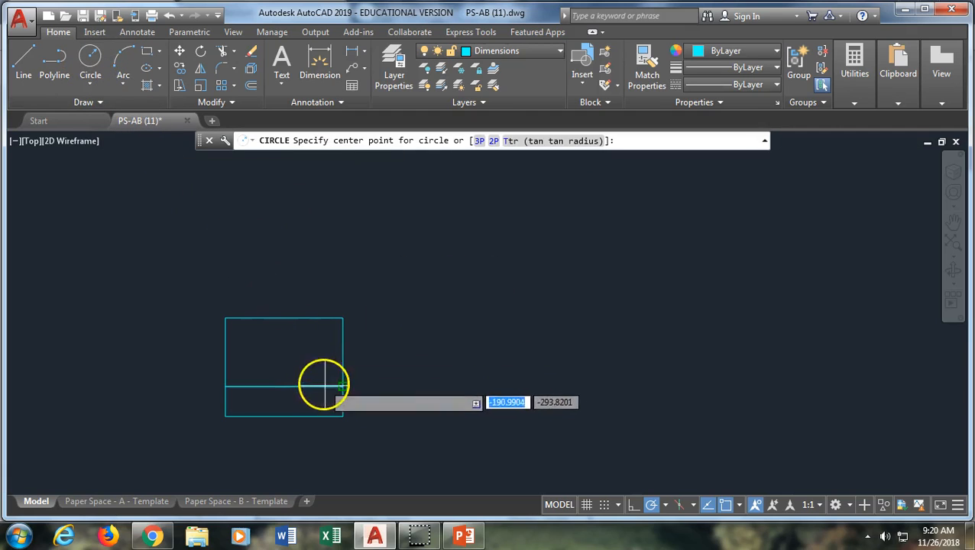
scroll(332, 401, "up", 4)
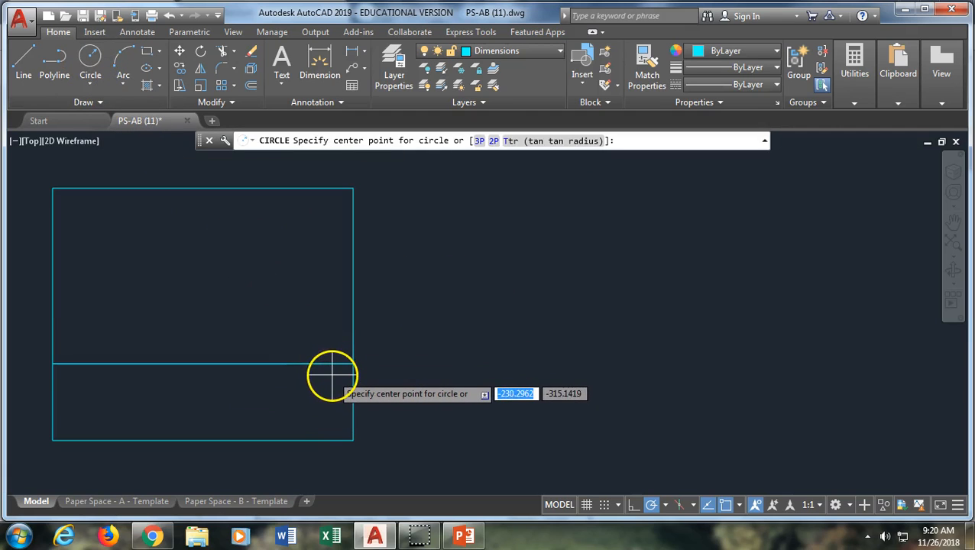
left_click(333, 377)
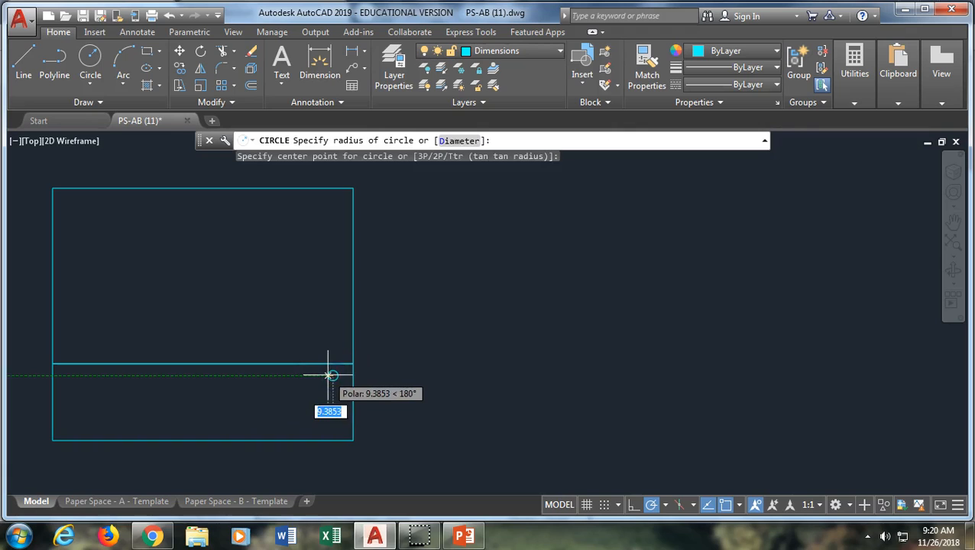
left_click(328, 376)
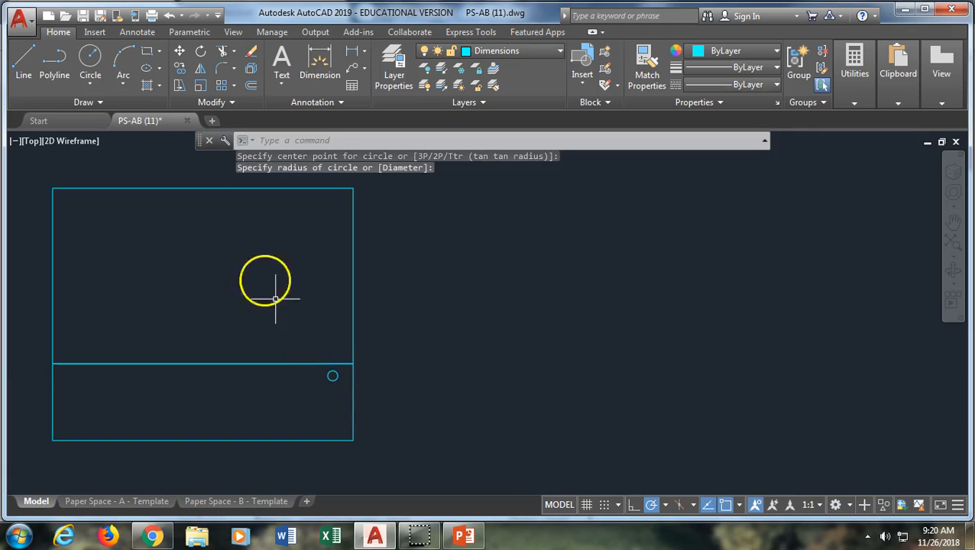
Copy the small circle twice horizontally to the left, evenly spaced, with the farther copy about 67 units from the original.
left_click(179, 67)
left_click(332, 377)
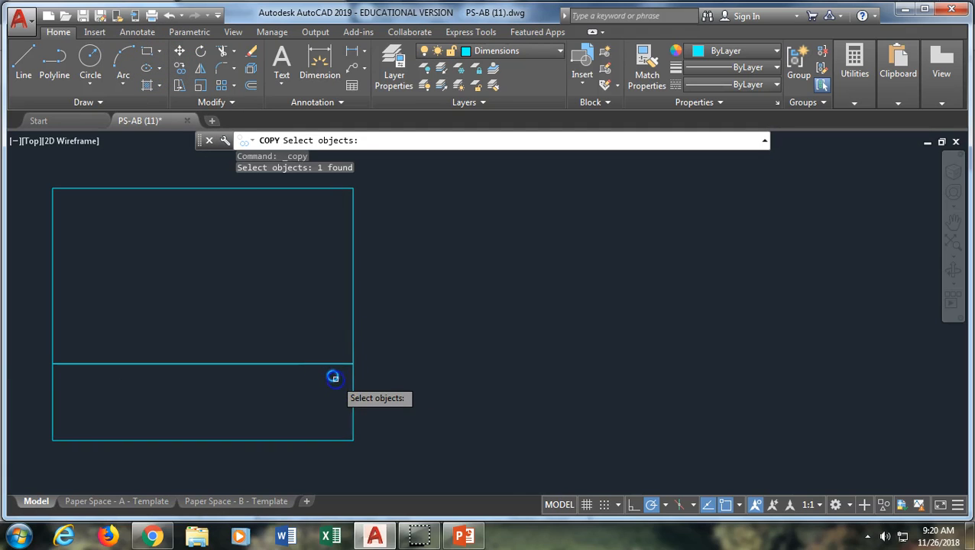
key("Return")
left_click(330, 374)
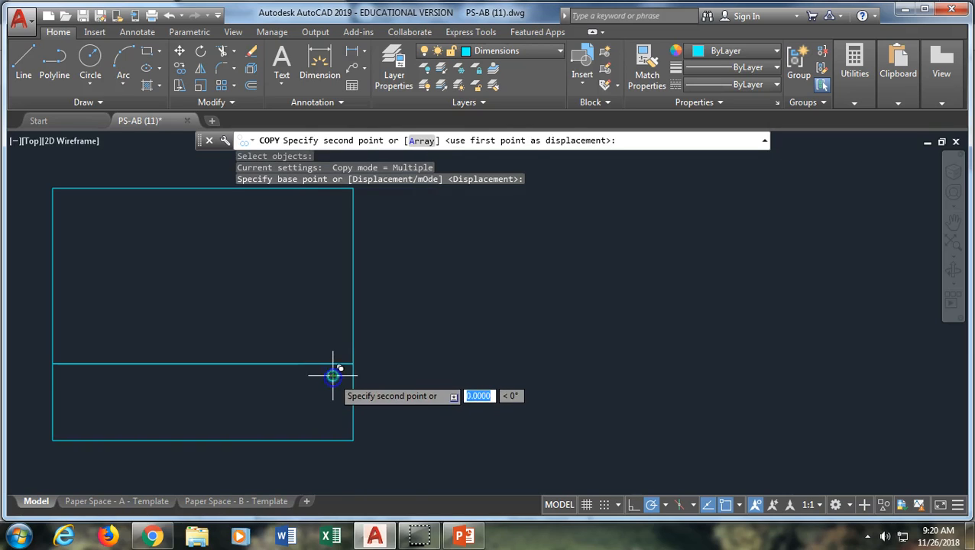
left_click(314, 375)
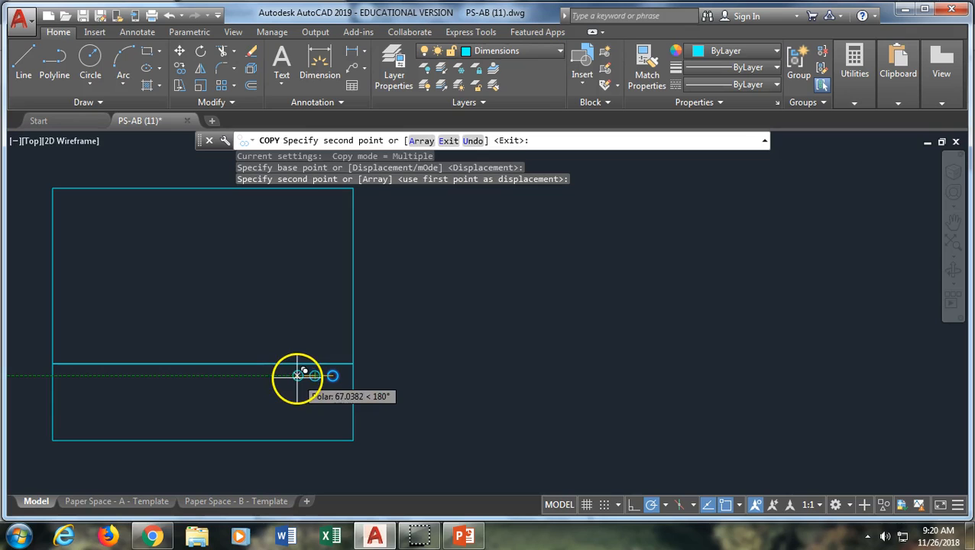
left_click(295, 375)
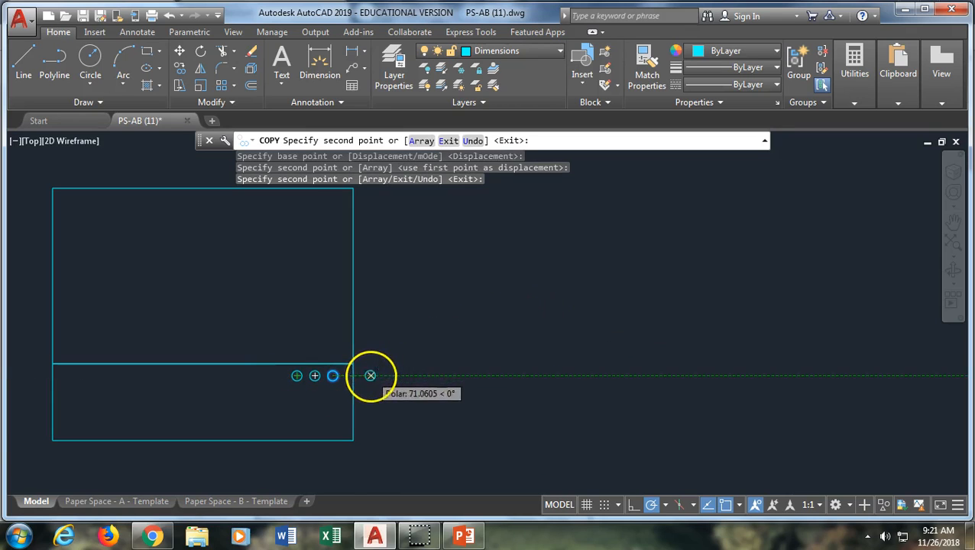
key("Escape")
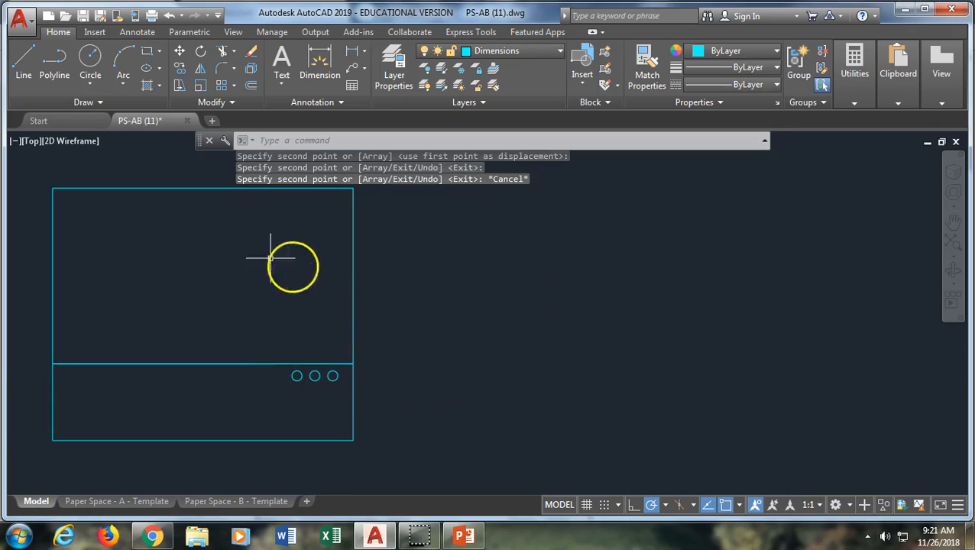
Draw an inset rectangle inside the upper rectangle as the laptop's screen area.
left_click(151, 52)
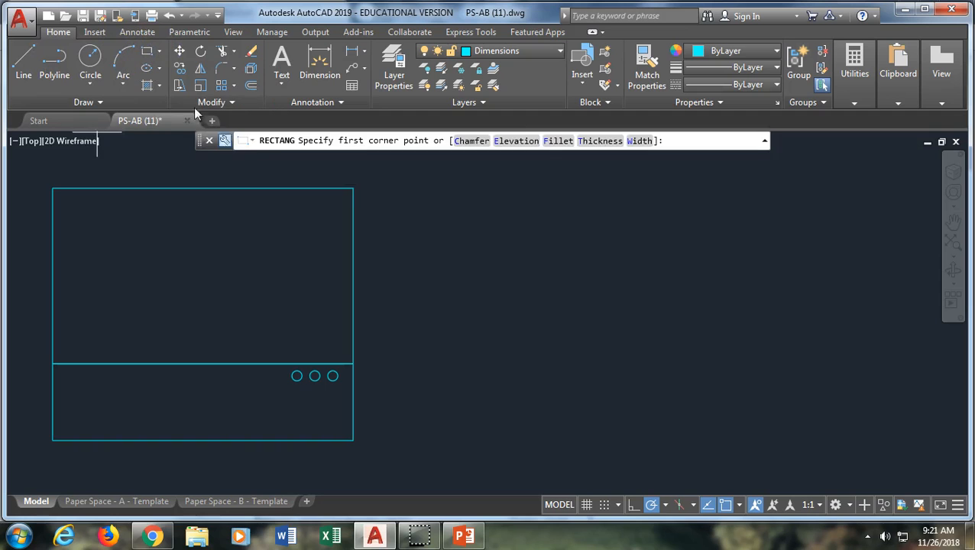
left_click(326, 205)
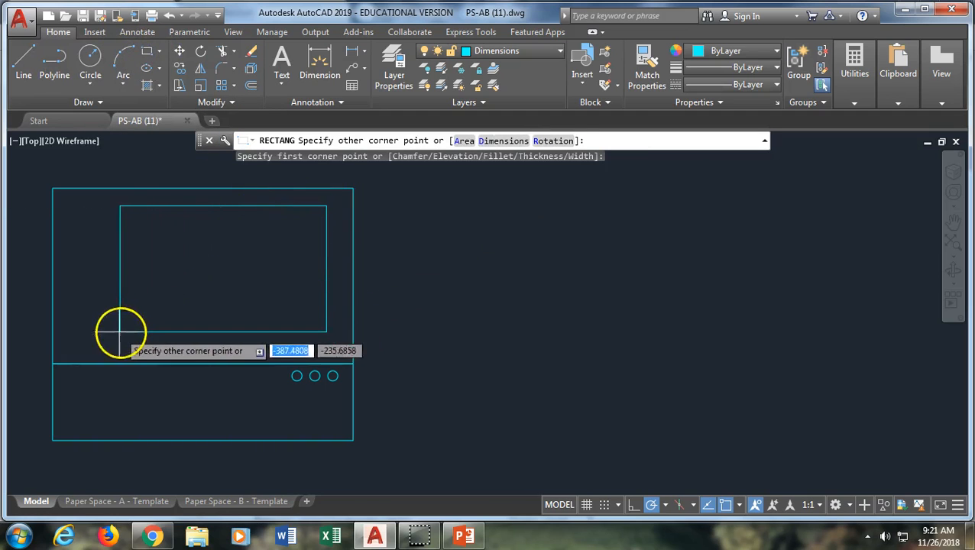
left_click(80, 346)
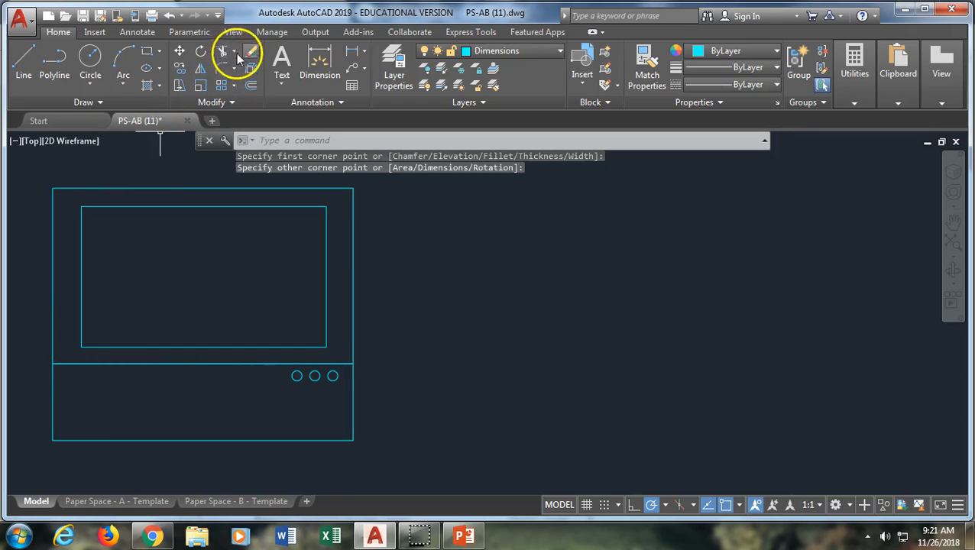
Draw a rectangle inside the lower rectangle, to the left of the three circles, as the keyboard area.
left_click(147, 51)
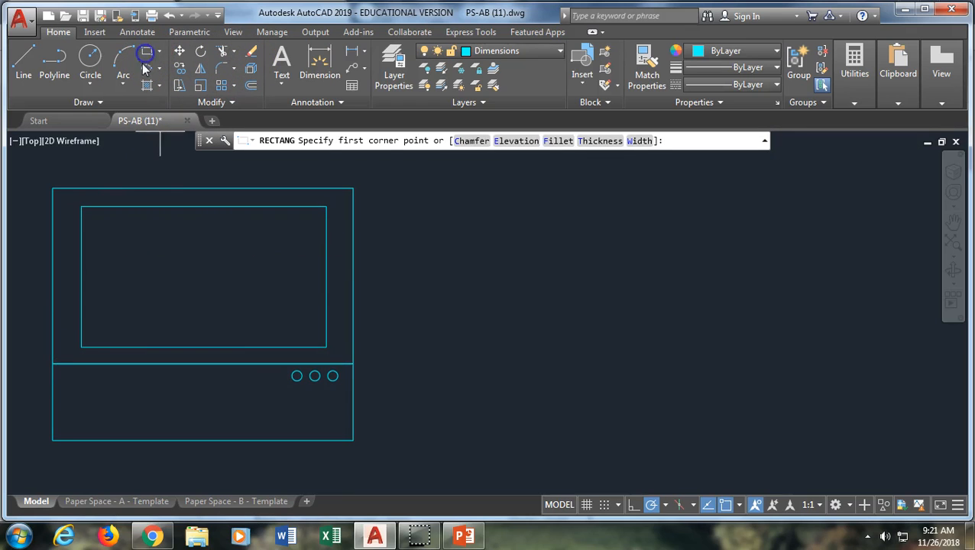
left_click(66, 374)
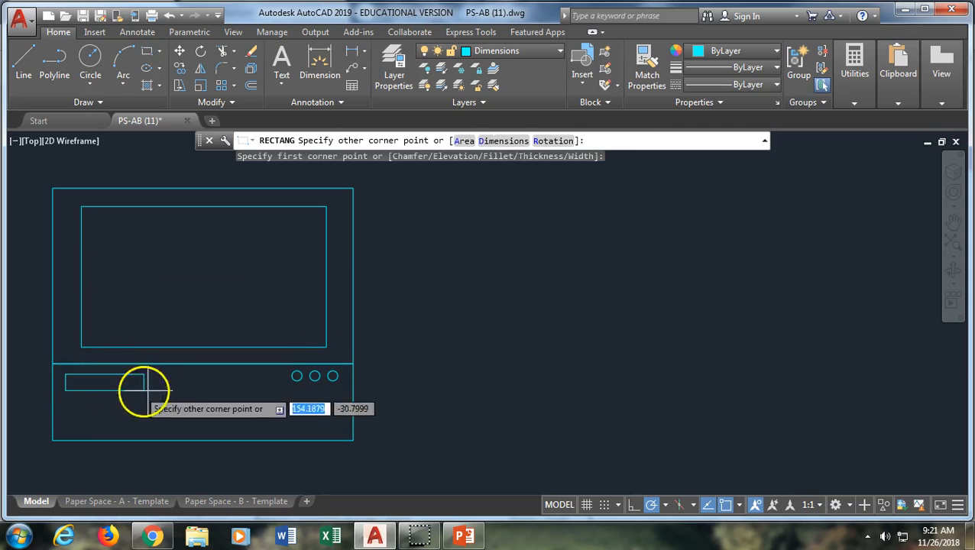
left_click(281, 425)
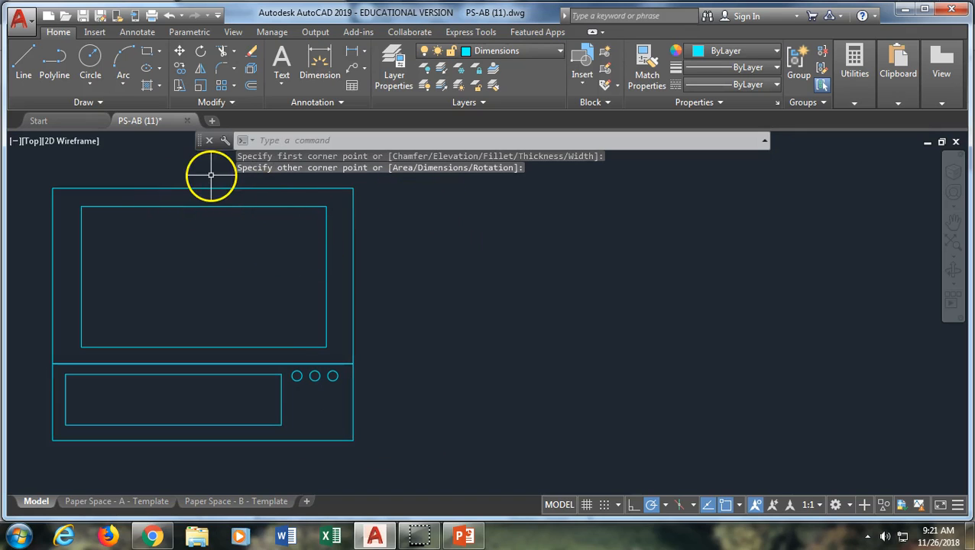
Start an attribute definition with tag Model, prompt "What is the model of Laptop?" and default value Surface 12-B.
scroll(458, 243, "down", 2)
scroll(458, 243, "down", 2)
scroll(444, 242, "up", 2)
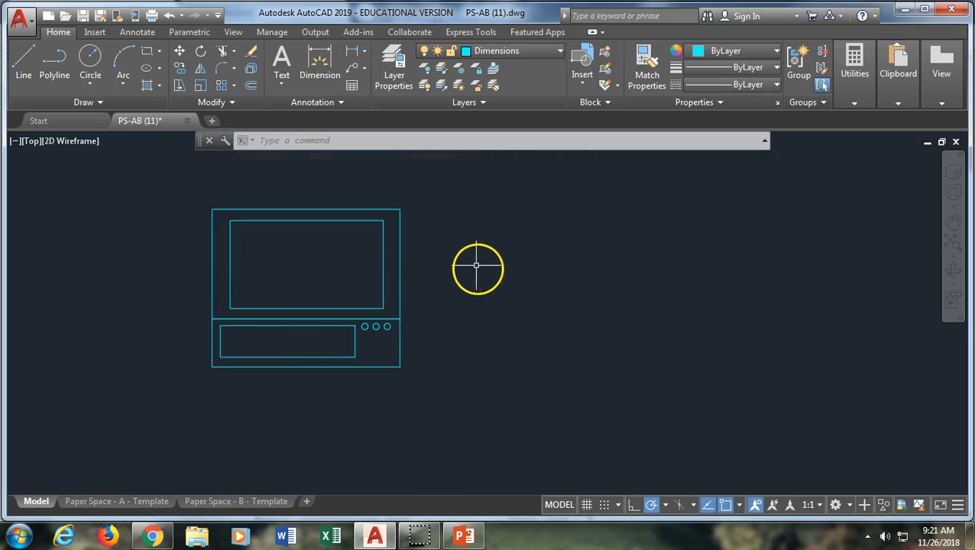
type("ATT")
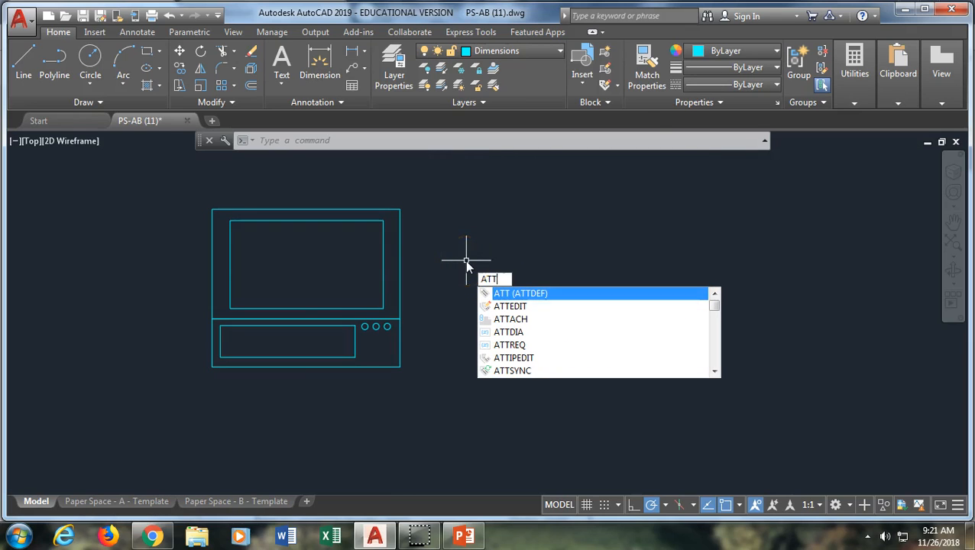
key("Return")
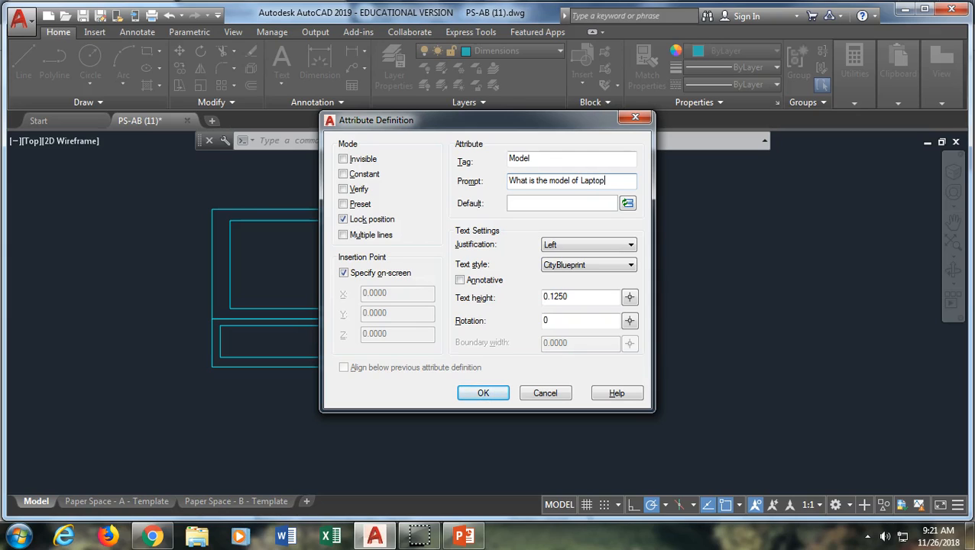
left_click(526, 203)
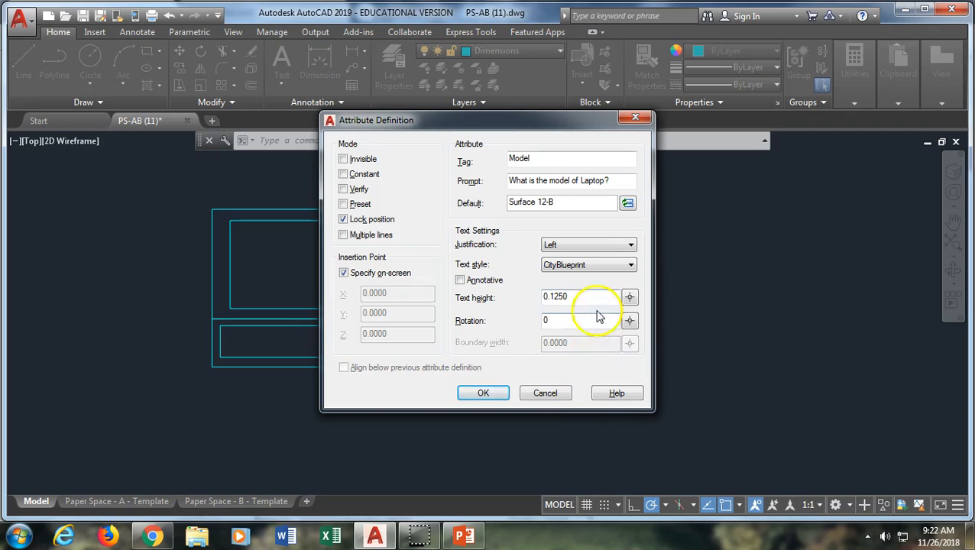
Set the attribute's text style to Arial and place it just right of the laptop outline's upper-right corner.
left_click(556, 249)
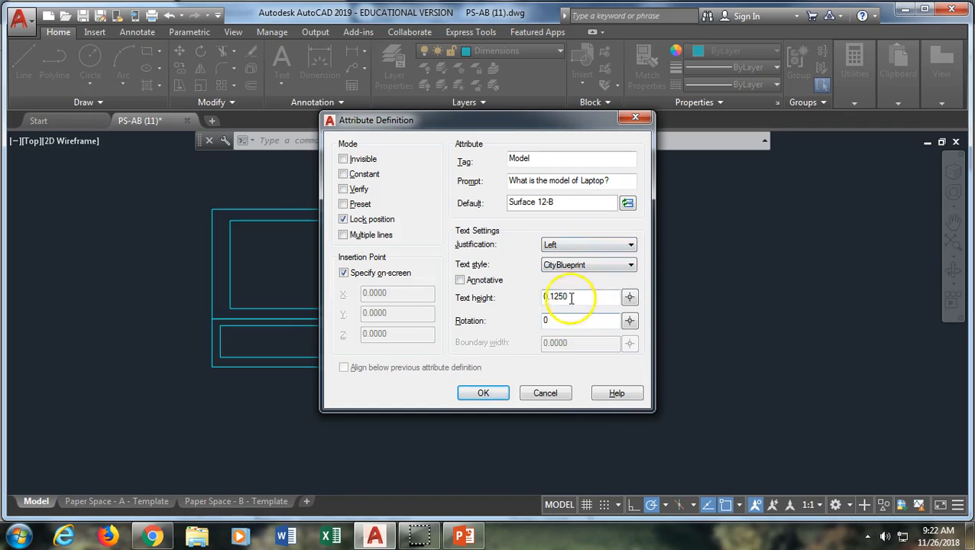
left_click(587, 264)
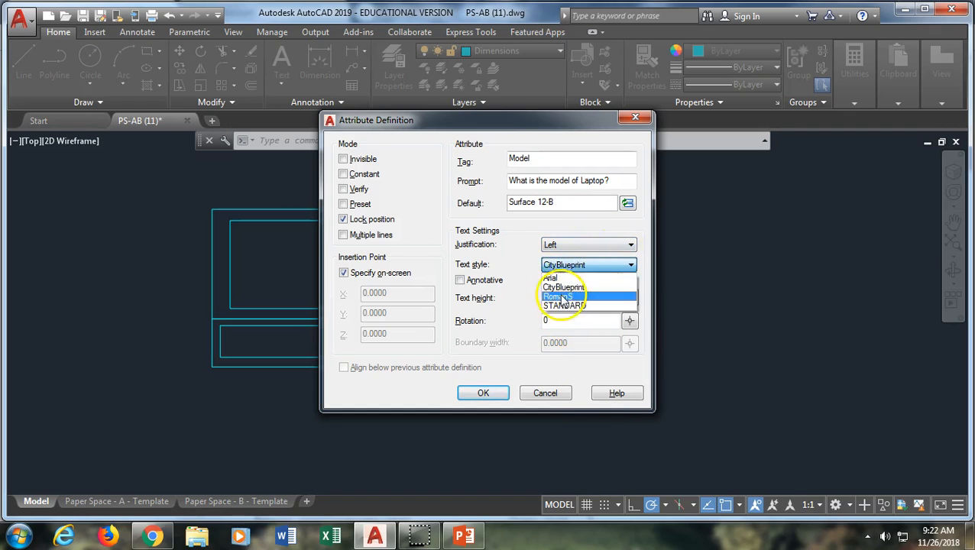
left_click(554, 277)
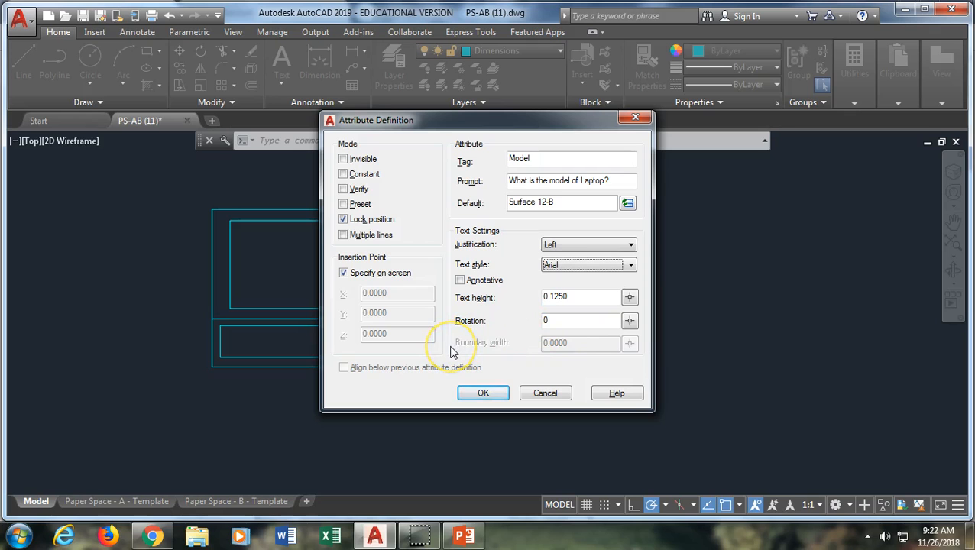
left_click(484, 393)
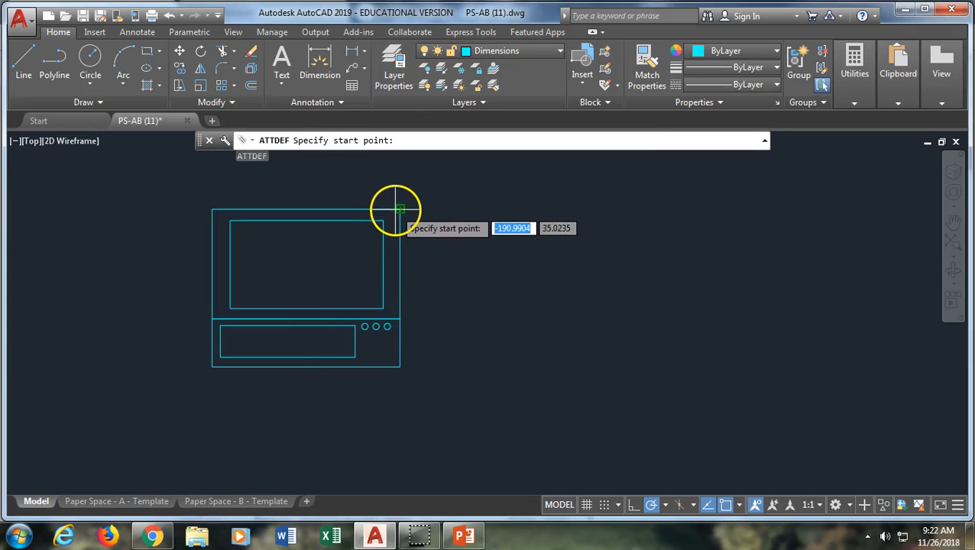
left_click(412, 209)
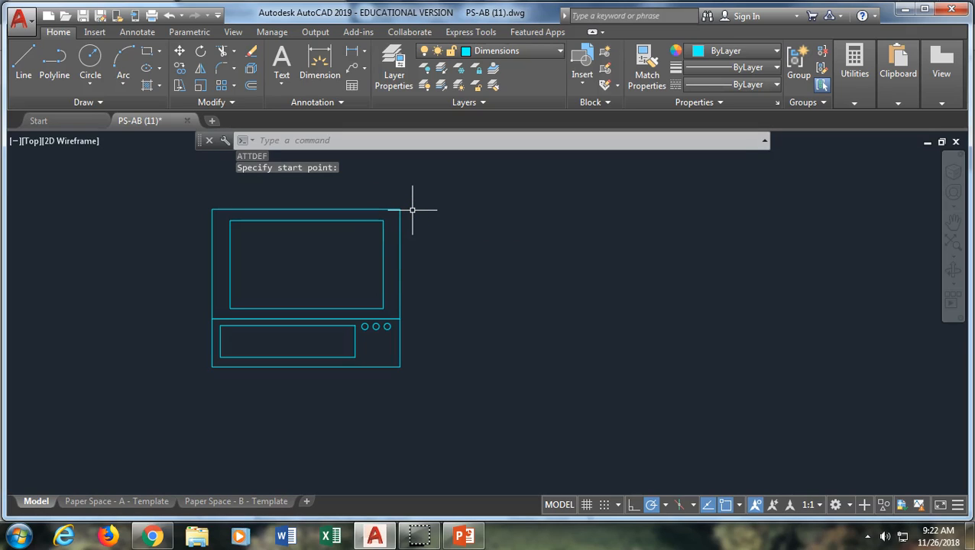
Examine the placed attribute's size and position beside the laptop outline's upper-right corner.
left_click(411, 209)
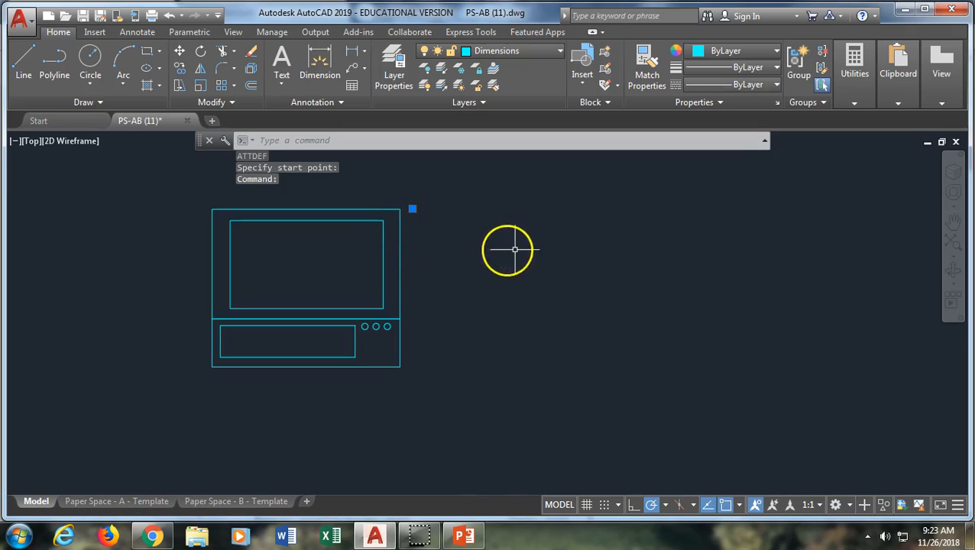
scroll(431, 218, "up", 4)
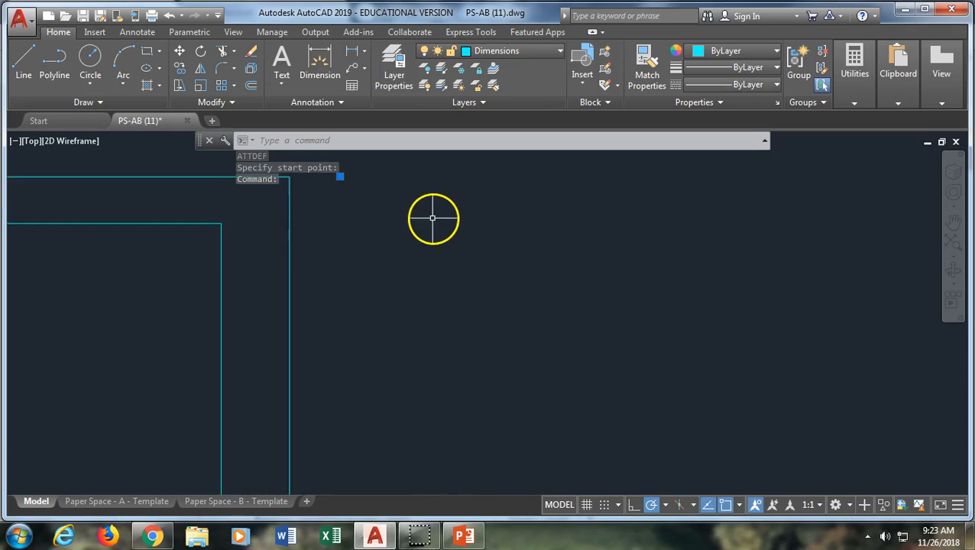
scroll(288, 229, "down", 1)
scroll(292, 236, "down", 2)
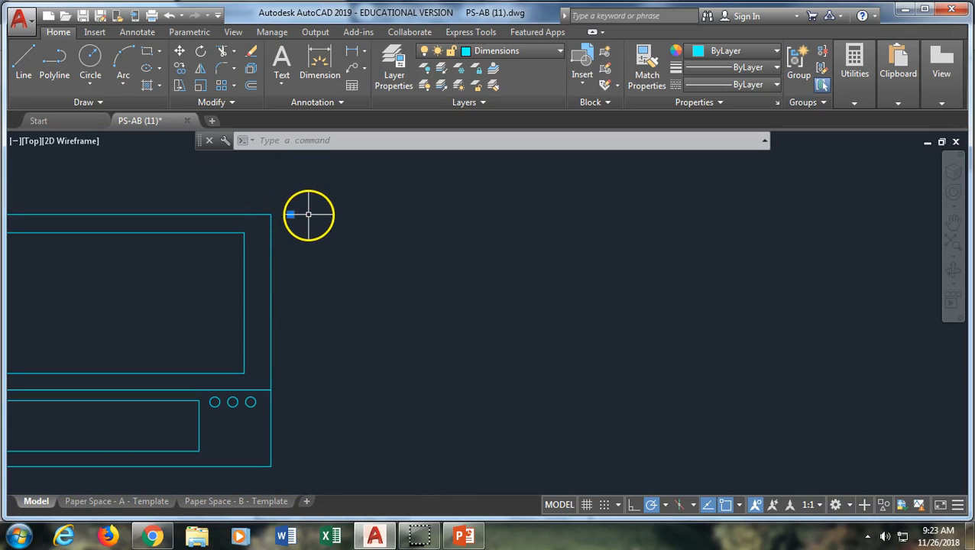
key("Escape")
scroll(265, 213, "up", 4)
scroll(672, 275, "up", 1)
scroll(665, 267, "down", 3)
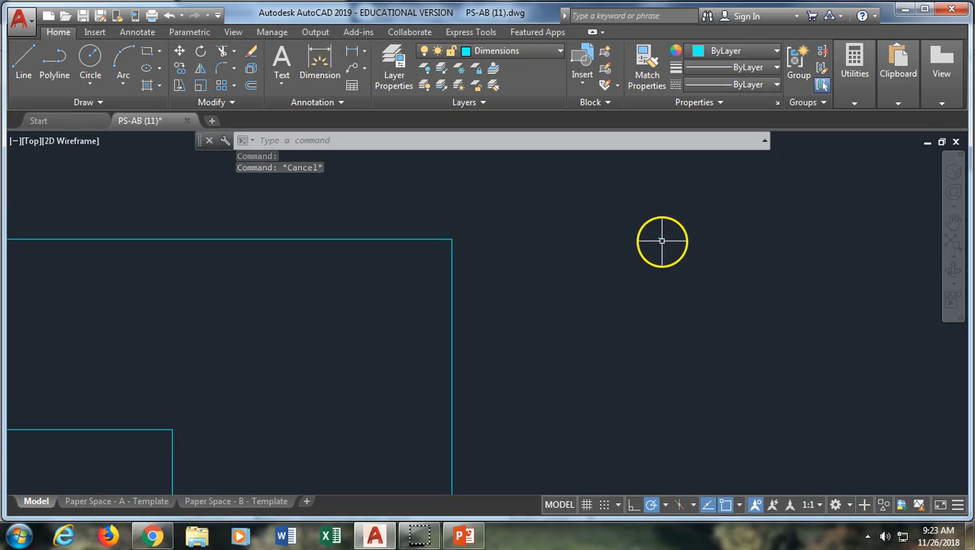
Scale the Model attribute text by a factor of 16 from a base point at its lower-left corner.
left_click(658, 239)
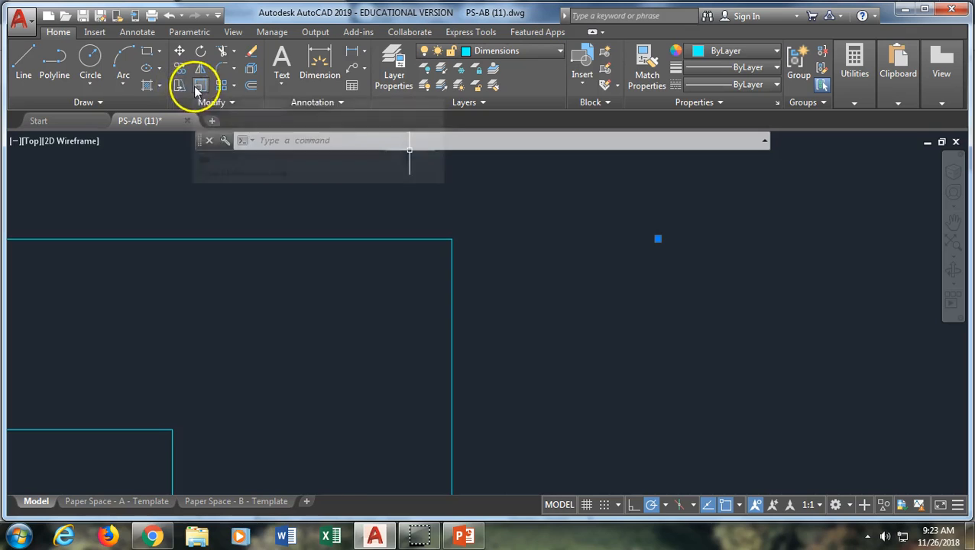
left_click(198, 85)
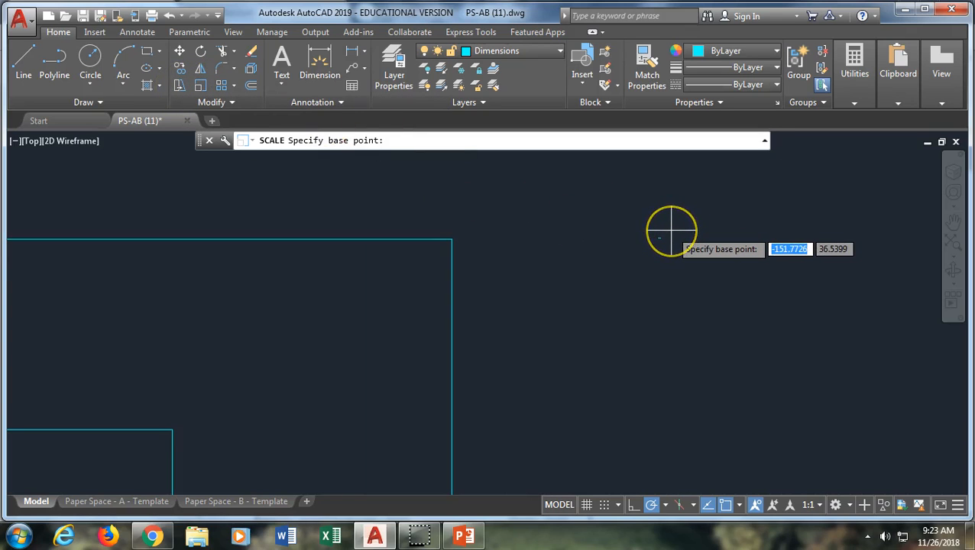
scroll(655, 240, "up", 5)
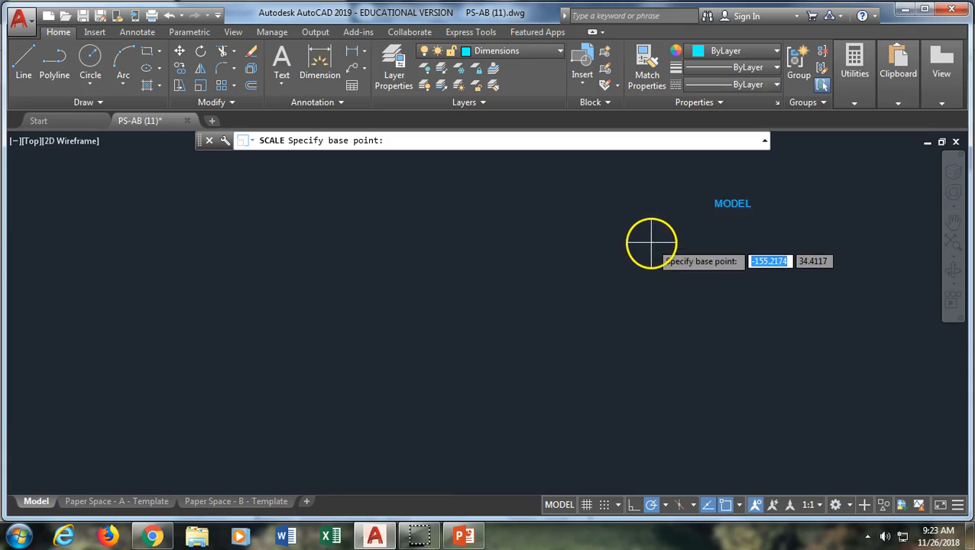
left_click(711, 213)
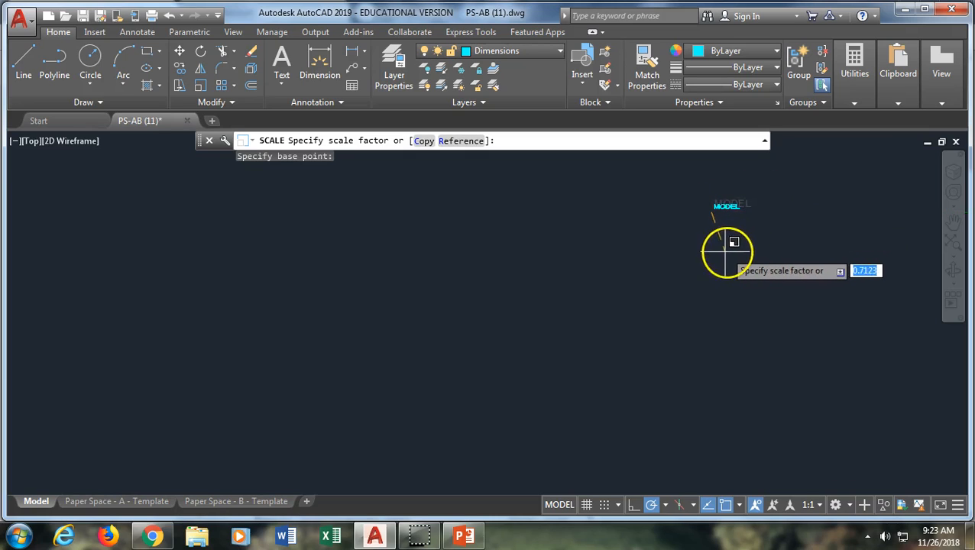
type("1")
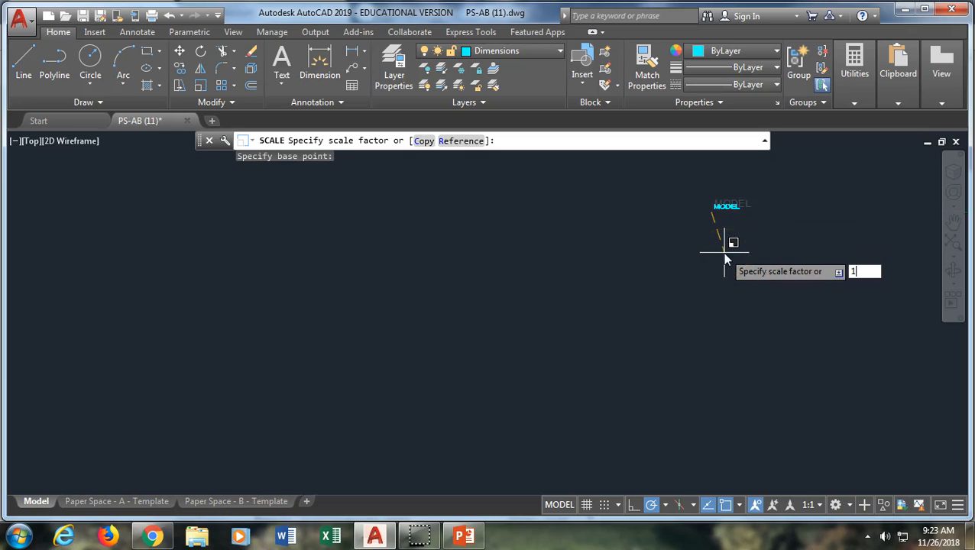
type("6")
key("Return")
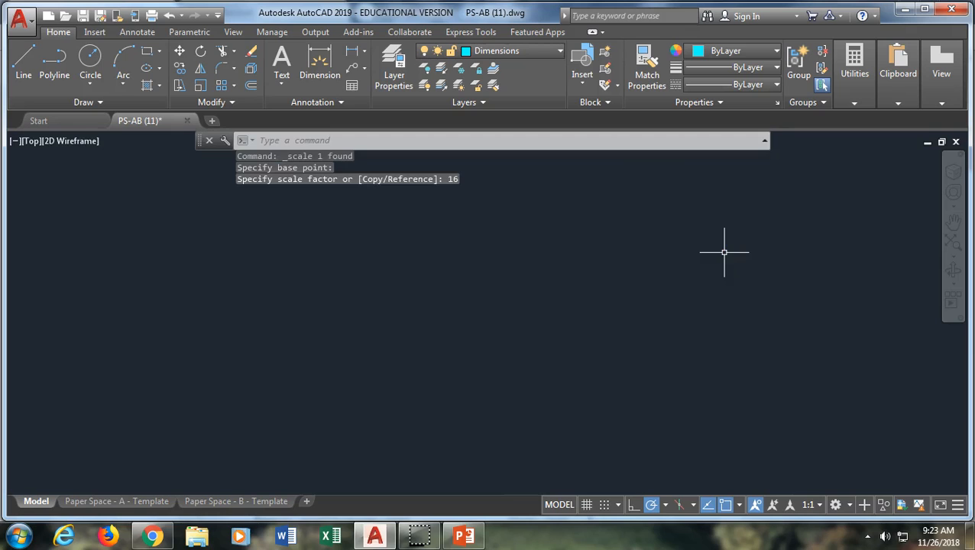
Delete the scaled Model attribute text beside the laptop outline.
scroll(454, 294, "down", 8)
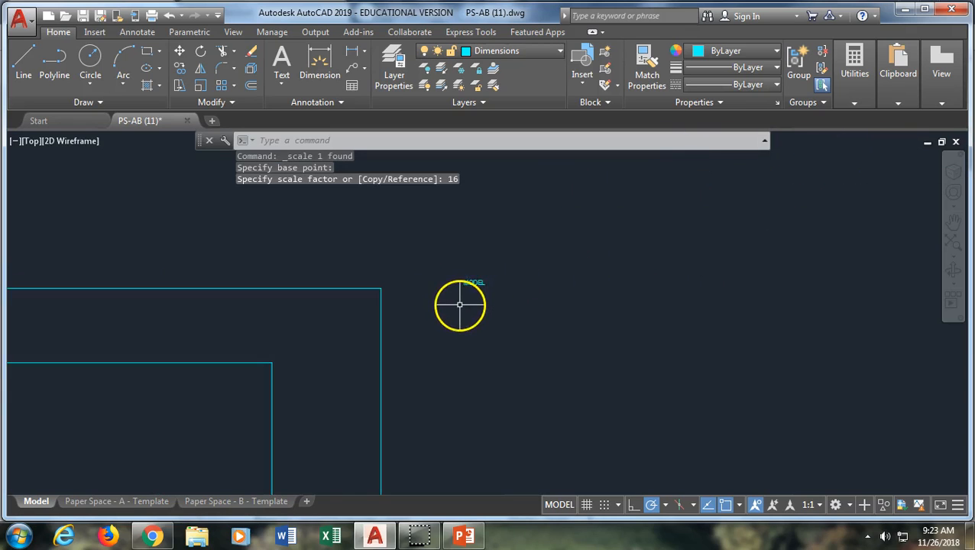
scroll(520, 281, "down", 4)
scroll(547, 300, "up", 6)
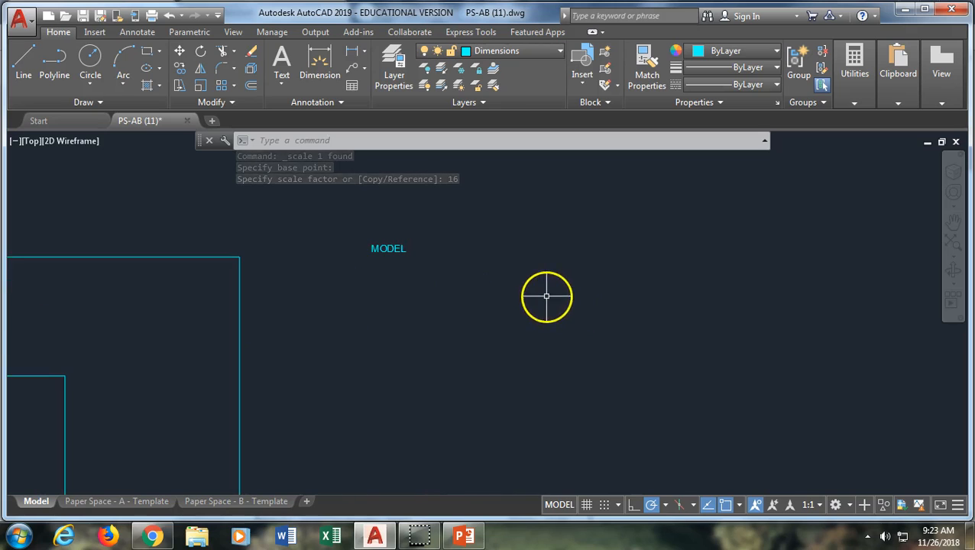
left_click(370, 238)
left_click(409, 251)
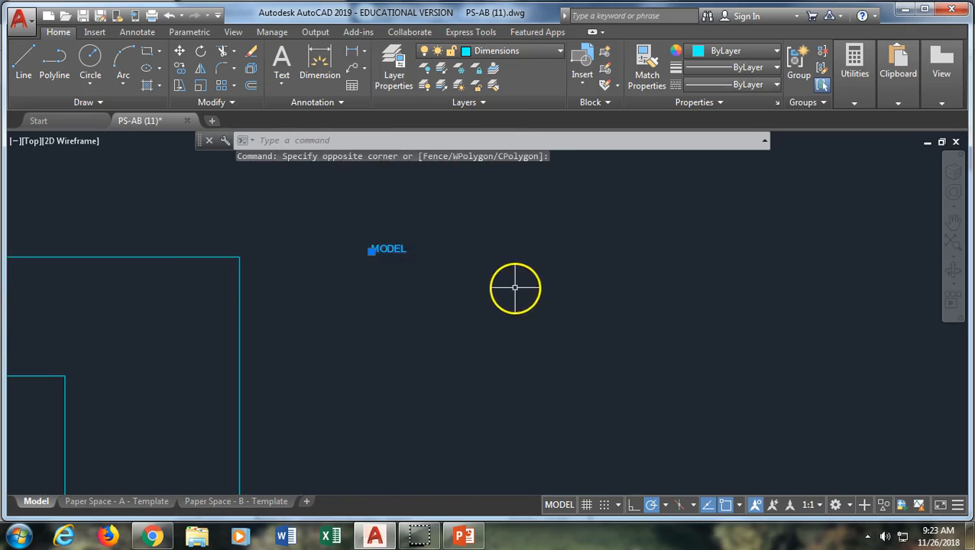
key("Delete")
Add a linear dimension for the laptop outline's overall height along its right edge and check its text size.
scroll(270, 296, "down", 3)
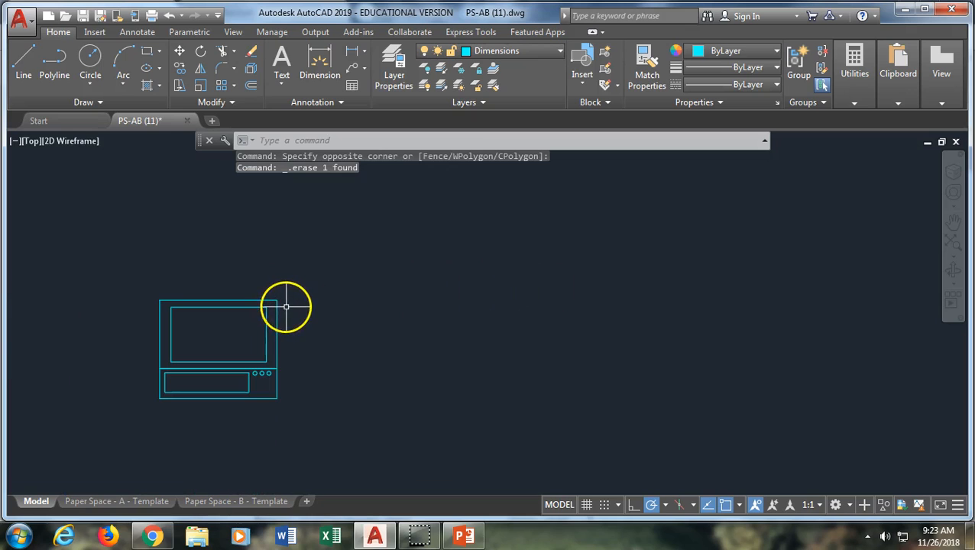
left_click(336, 61)
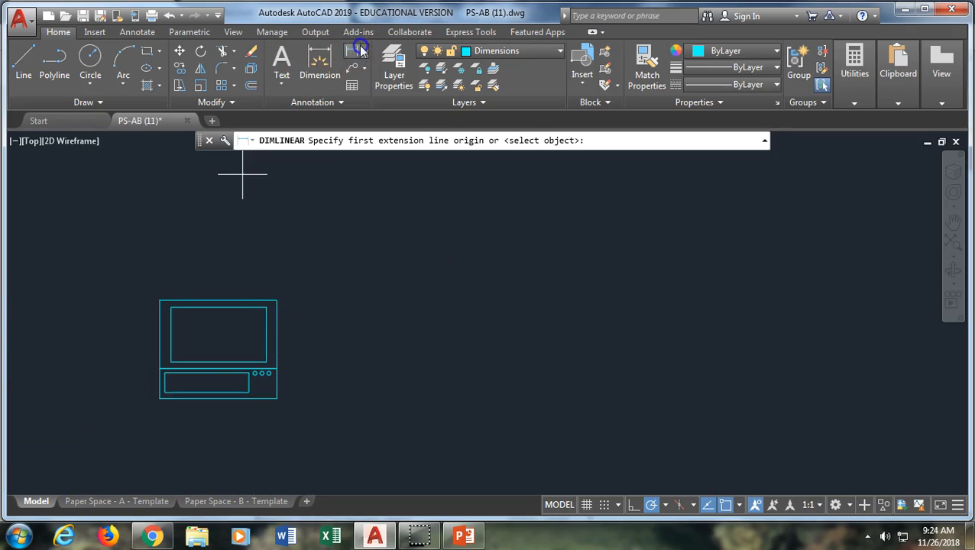
left_click(275, 300)
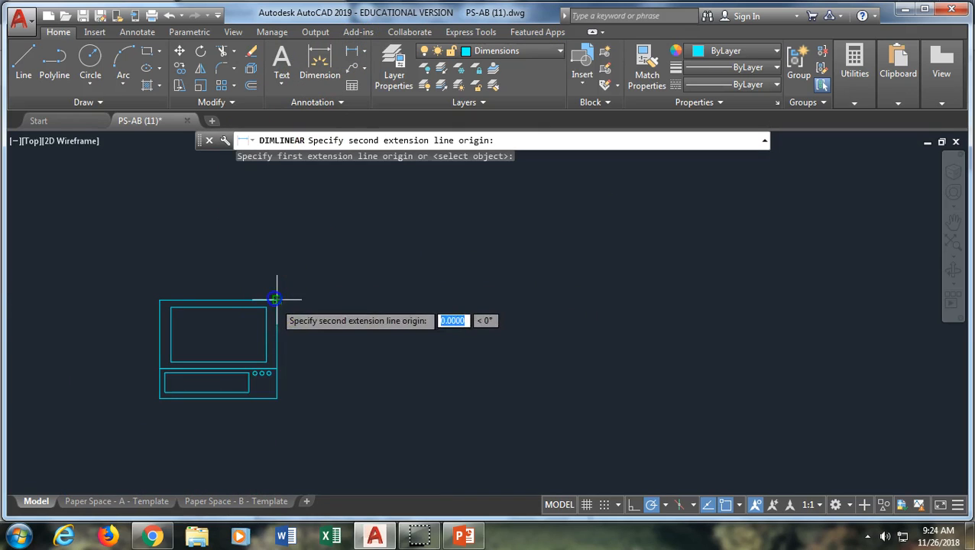
left_click(277, 398)
left_click(321, 386)
scroll(326, 348, "up", 6)
middle_click_drag(158, 378, 361, 358)
middle_click_drag(267, 313, 386, 210)
scroll(336, 324, "down", 2)
scroll(311, 420, "up", 3)
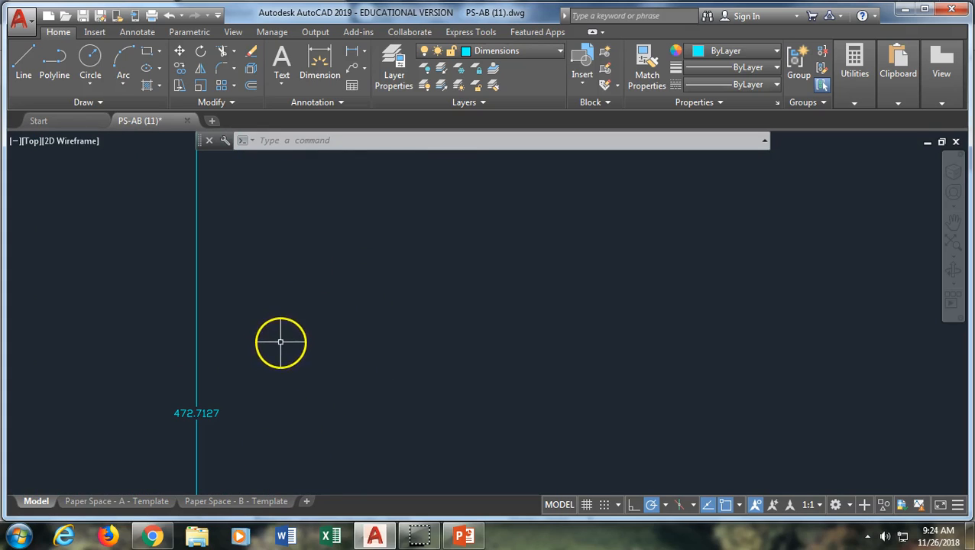
Delete the linear dimension beside the laptop's right edge.
scroll(257, 284, "down", 4)
left_click(246, 291)
key("Delete")
scroll(251, 224, "down", 8)
scroll(274, 228, "up", 4)
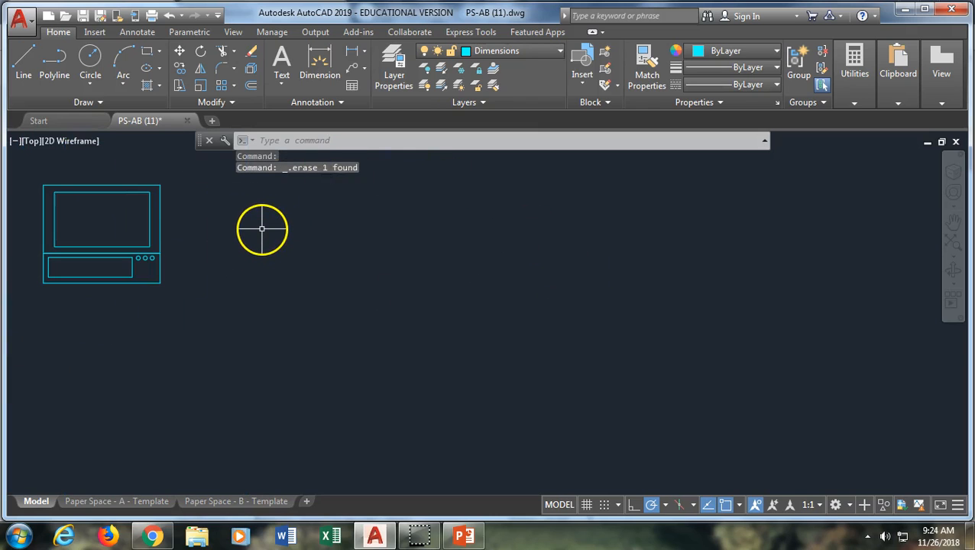
Start an attribute definition with tag Model, prompt "What Model is it?" and default value Surface 12-B.
key("Return")
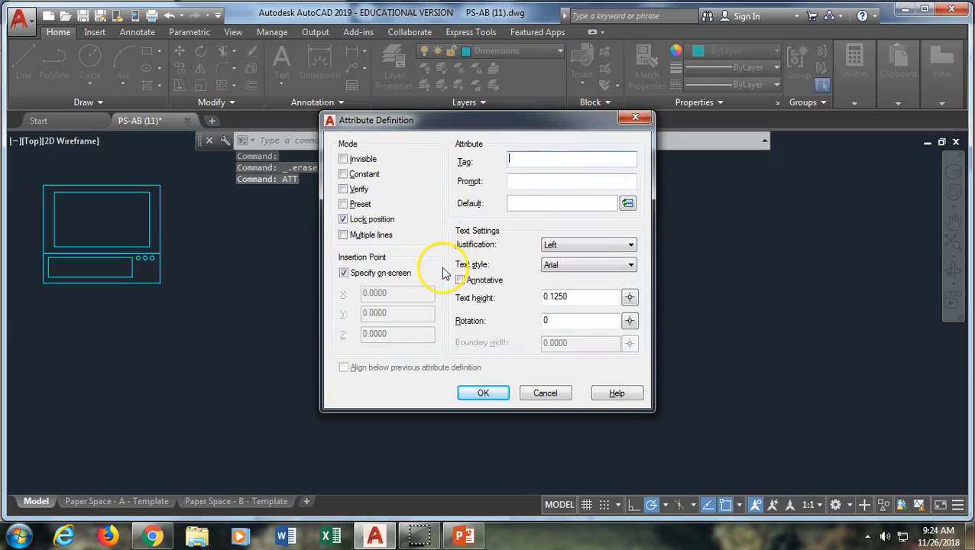
left_click(510, 181)
type("What Model is it?")
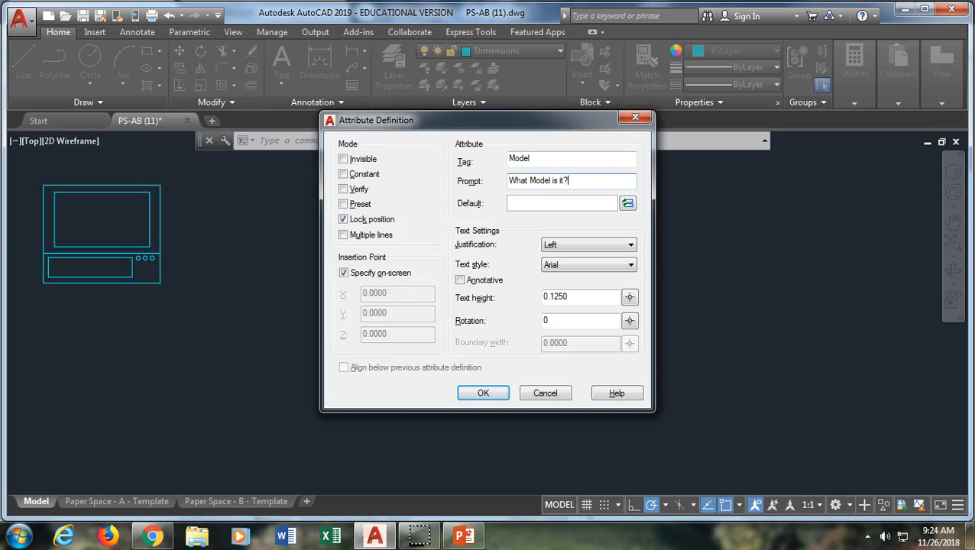
left_click(510, 202)
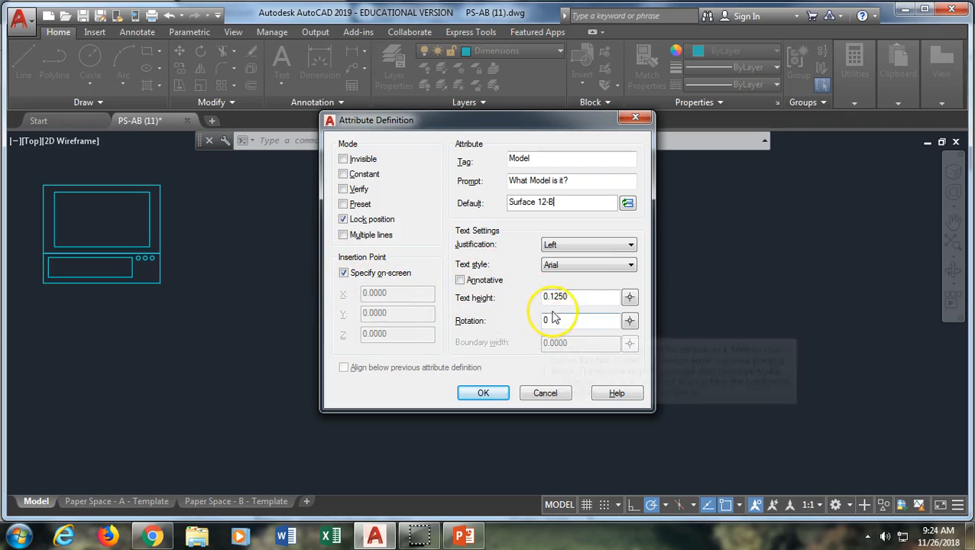
Set the Model attribute's text height to 50 and place it just right of the laptop's upper-right corner.
left_click(575, 296)
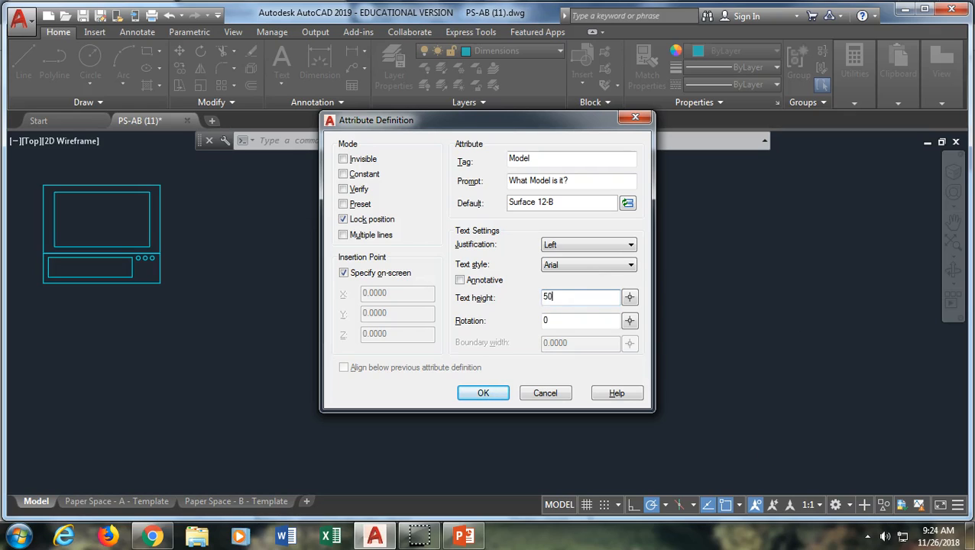
left_click(486, 392)
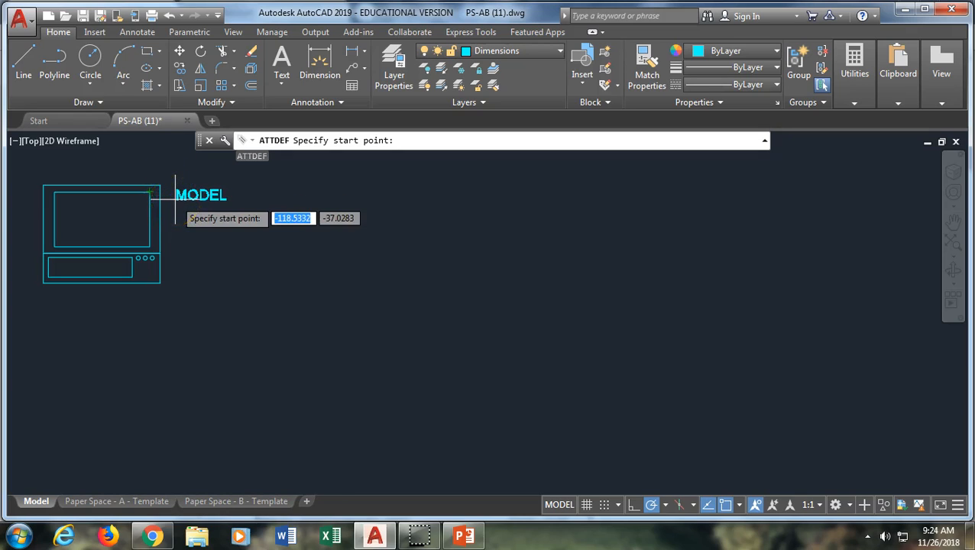
left_click(175, 201)
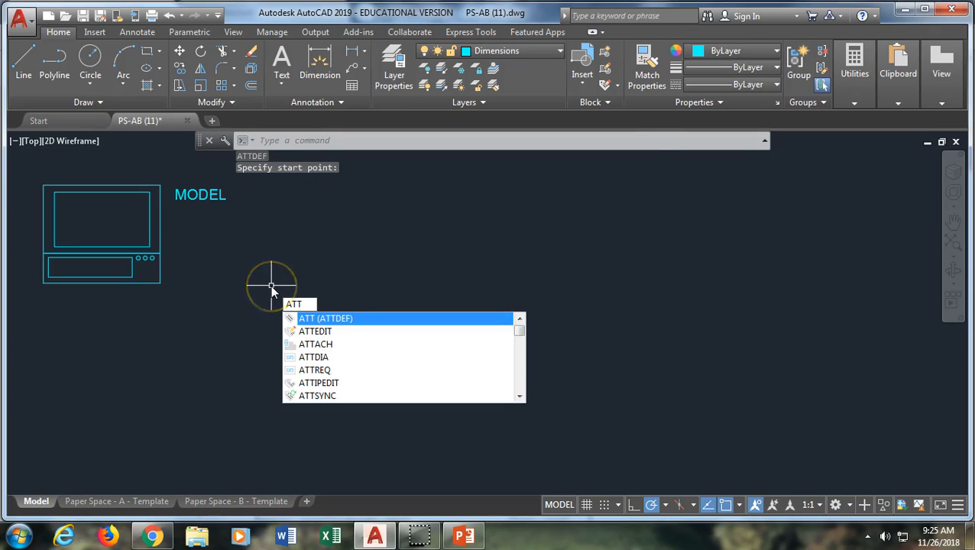
Define an attribute with tag Ram, prompt "What size Ram?" and default 4G, aligned below the previous attribute definition.
key("Return")
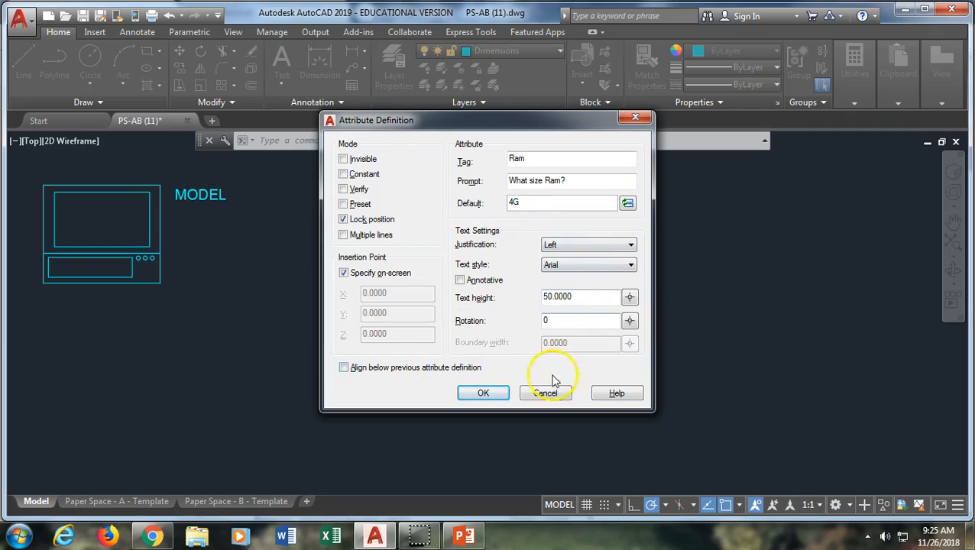
left_click(343, 369)
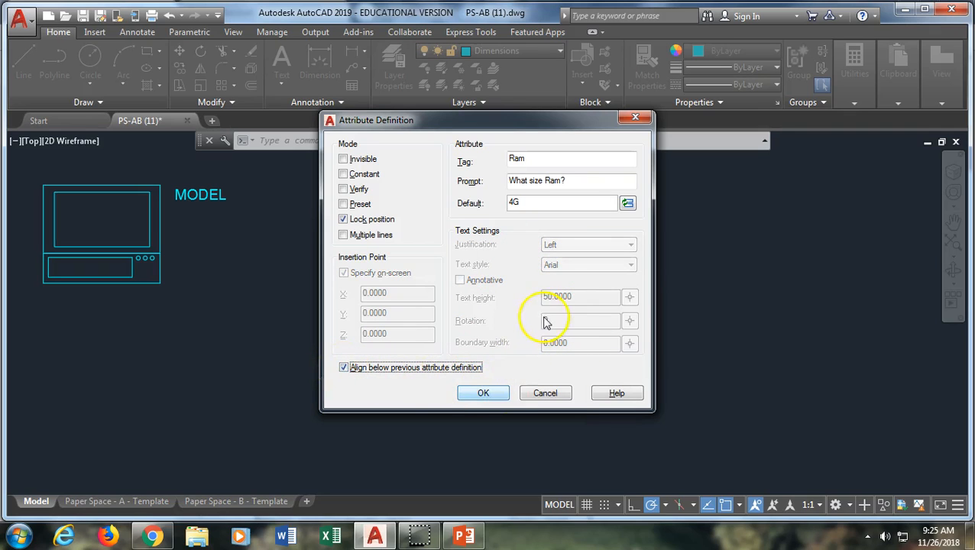
left_click(482, 393)
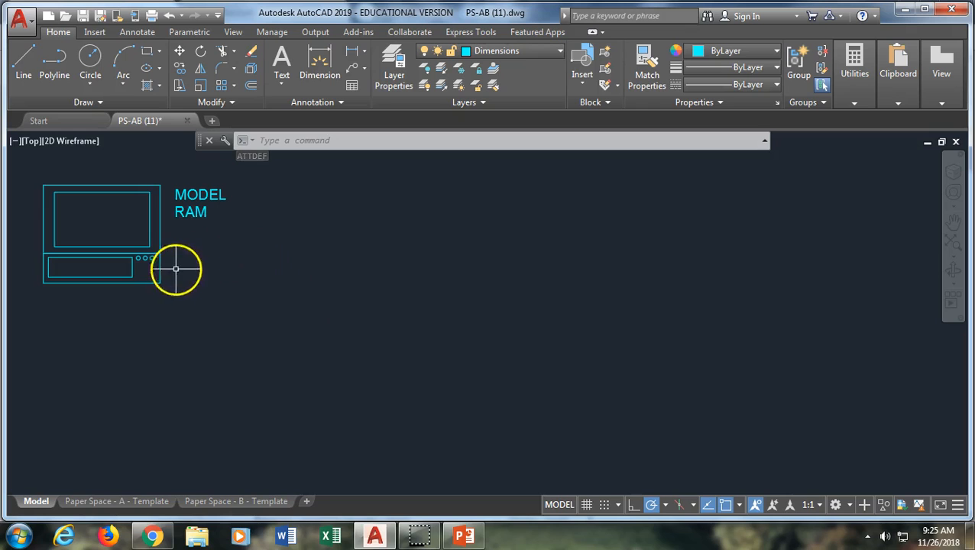
Start a block definition named Laptop with its base point specified on-screen.
type("B")
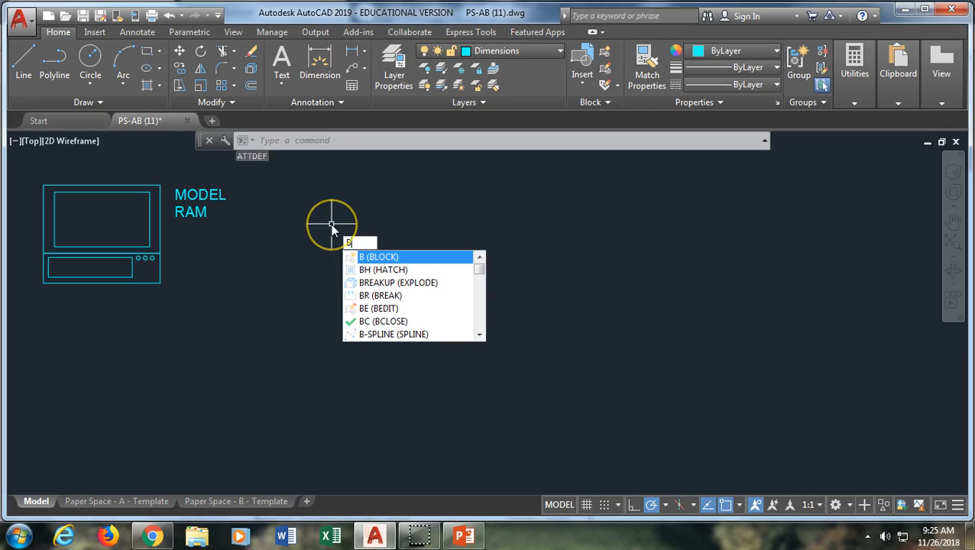
key("Return")
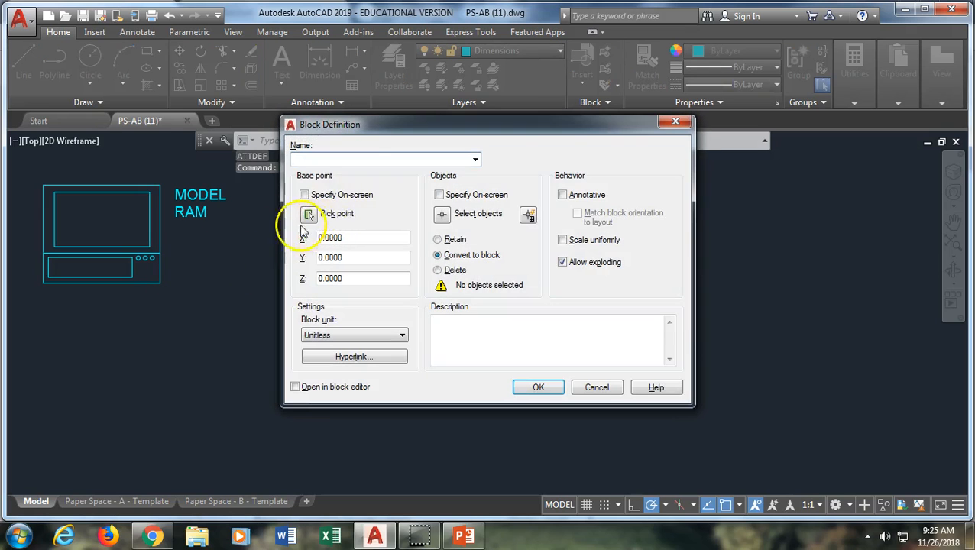
type("Laptop")
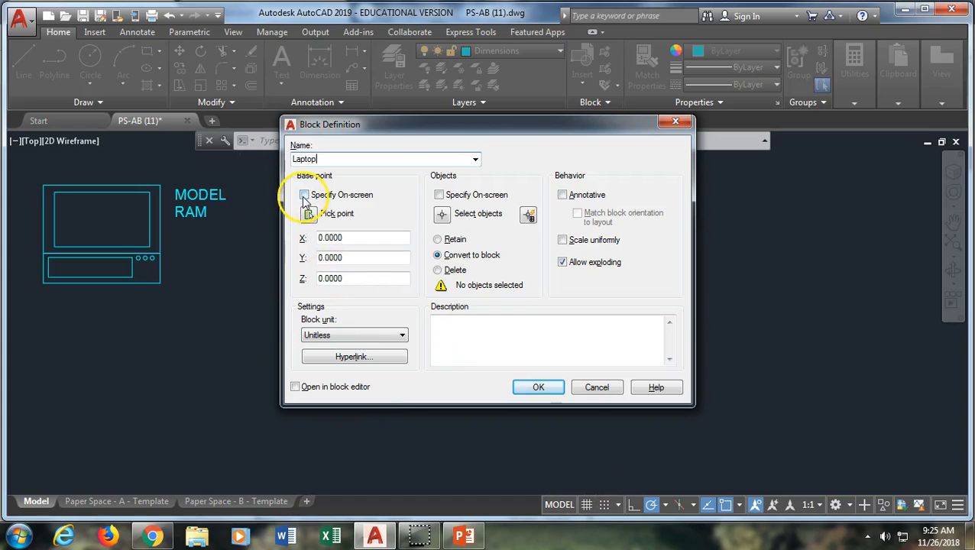
left_click(304, 196)
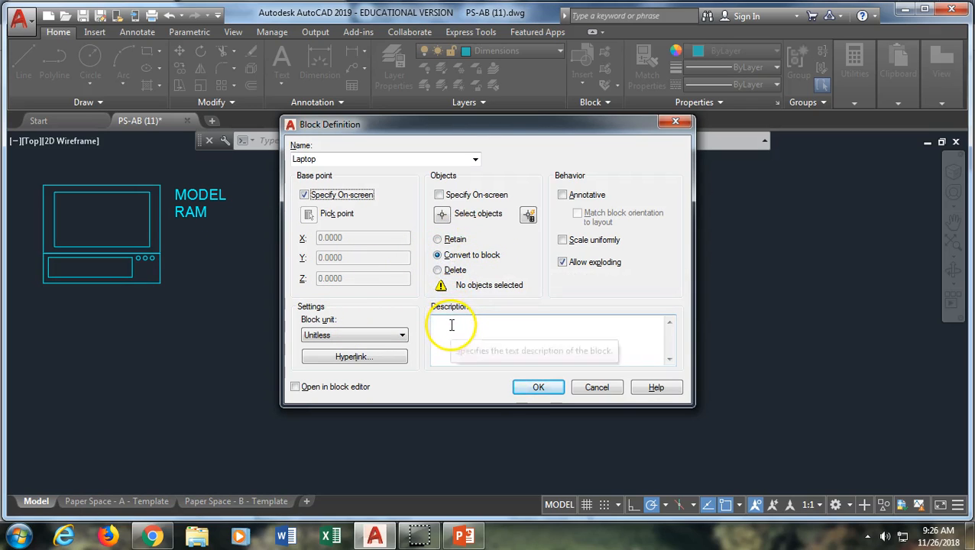
Select the whole laptop drawing plus the Model and Ram attributes, in that order, as the block's objects.
left_click(442, 216)
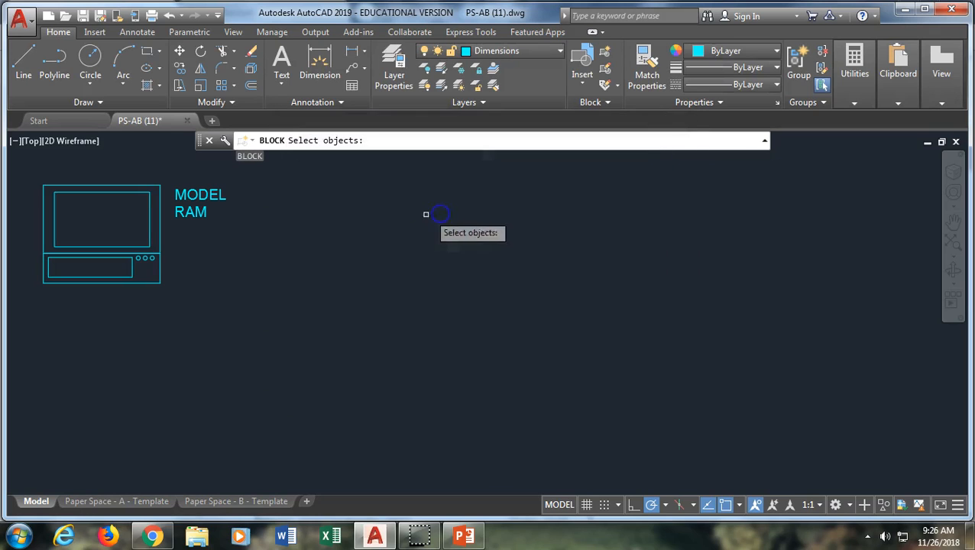
left_click(26, 167)
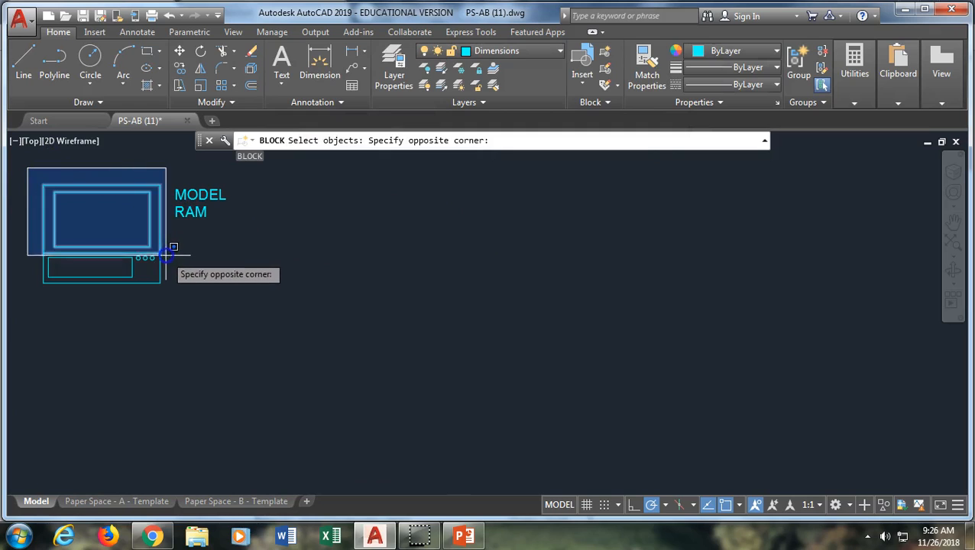
left_click(165, 285)
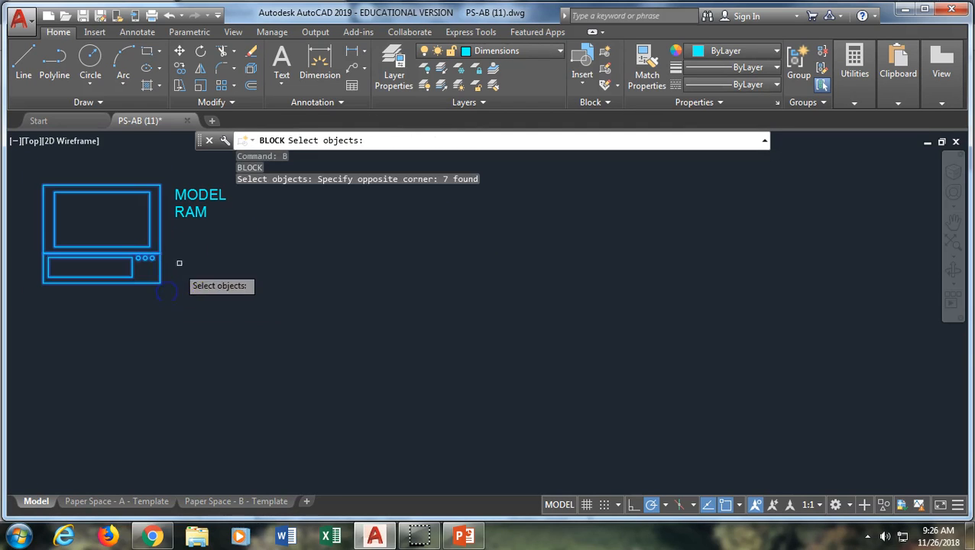
left_click(194, 195)
left_click(191, 212)
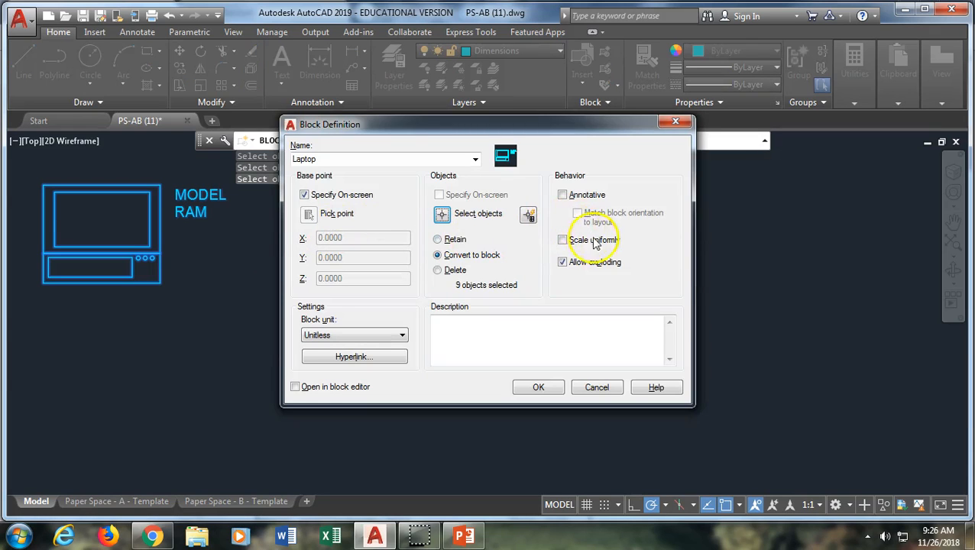
Make the block scale uniformly, set its base point at the laptop's lower-left corner, and accept the default attribute values.
left_click(563, 241)
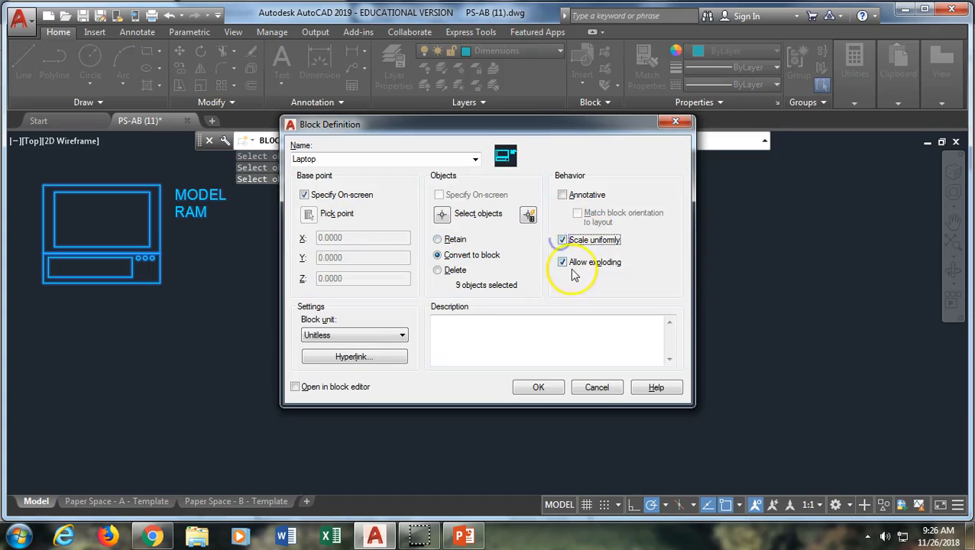
left_click(536, 390)
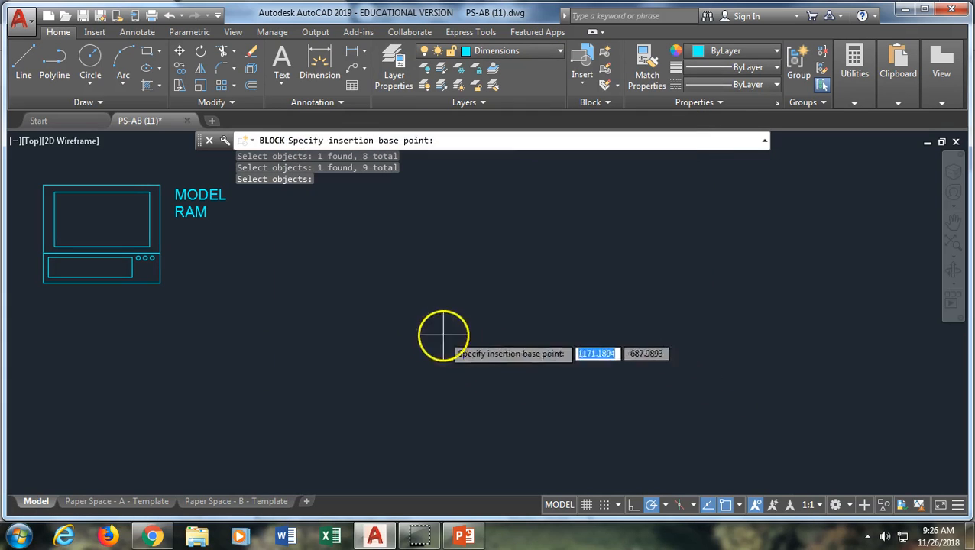
left_click(44, 283)
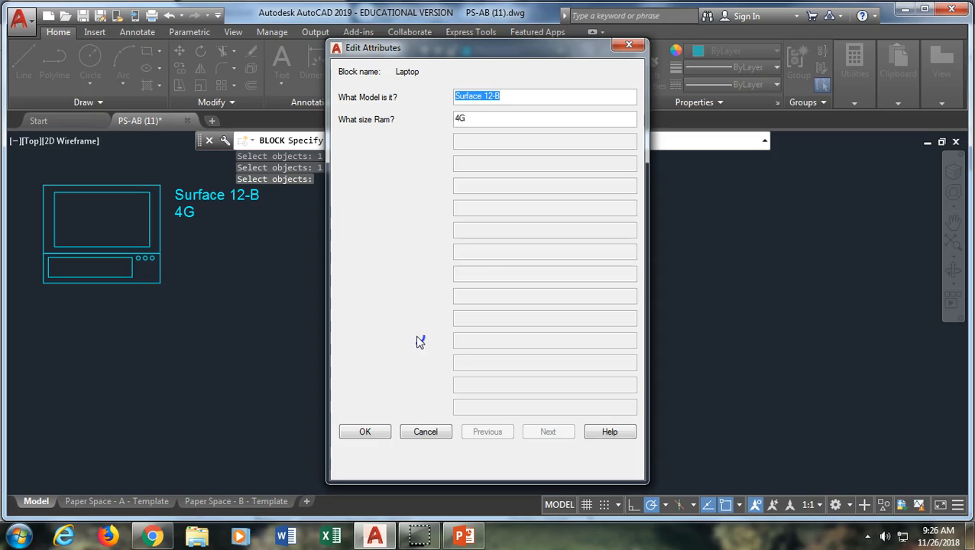
left_click(367, 433)
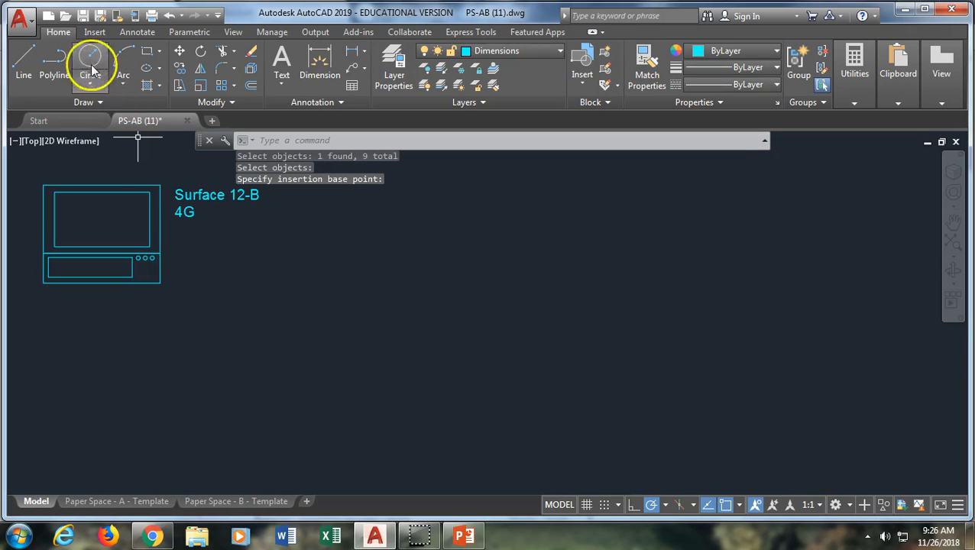
Insert a second Laptop block to the right of the first, keeping the attribute values Surface 12-B and 4G.
left_click(97, 32)
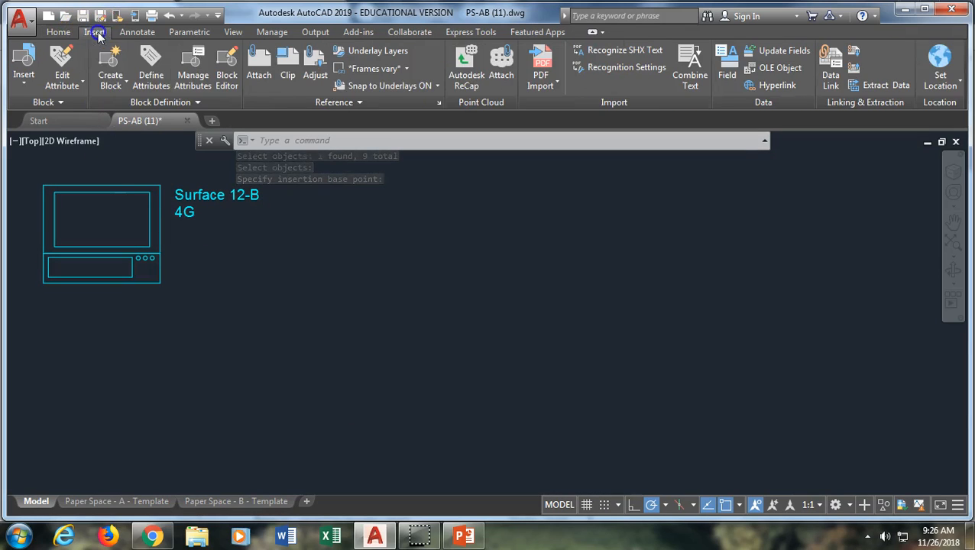
left_click(29, 70)
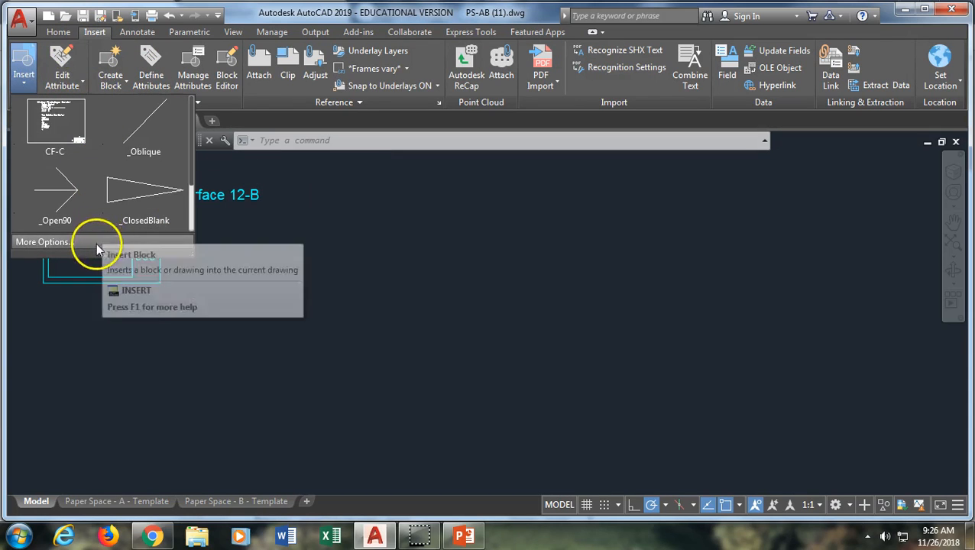
left_click(46, 241)
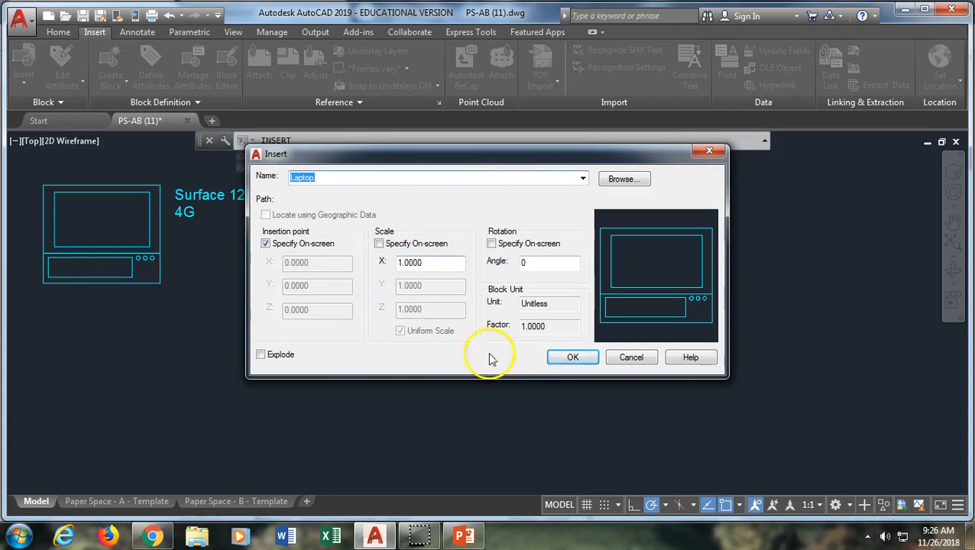
left_click(569, 358)
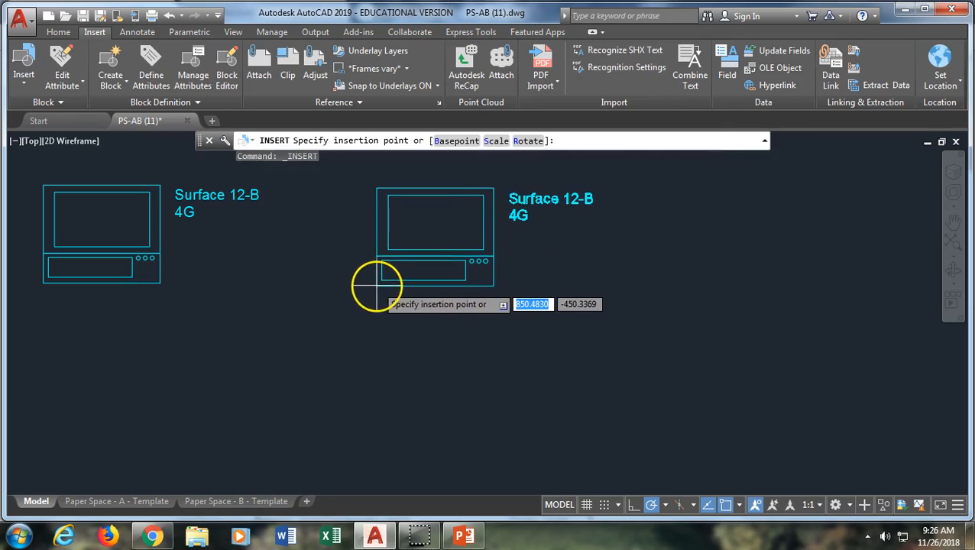
left_click(375, 286)
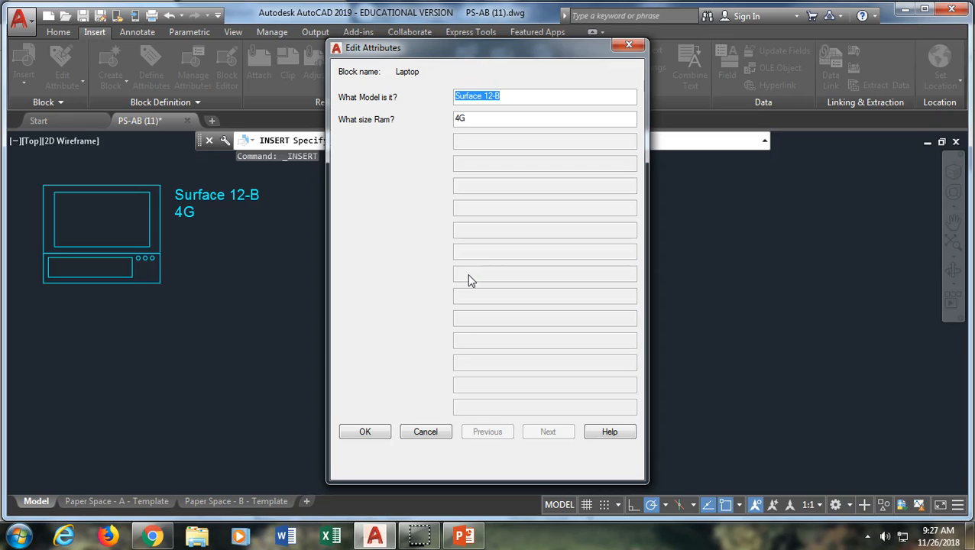
left_click(364, 434)
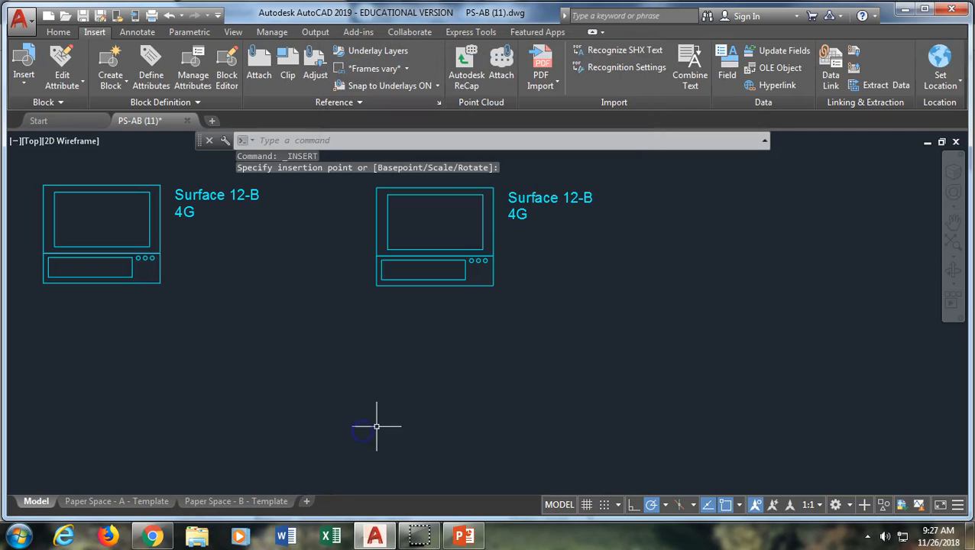
scroll(505, 265, "down", 4)
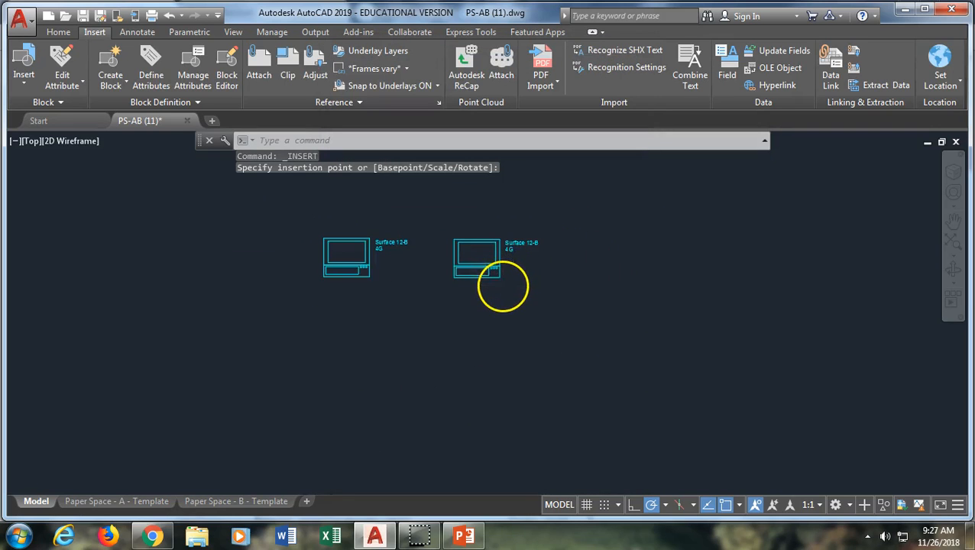
scroll(500, 286, "up", 2)
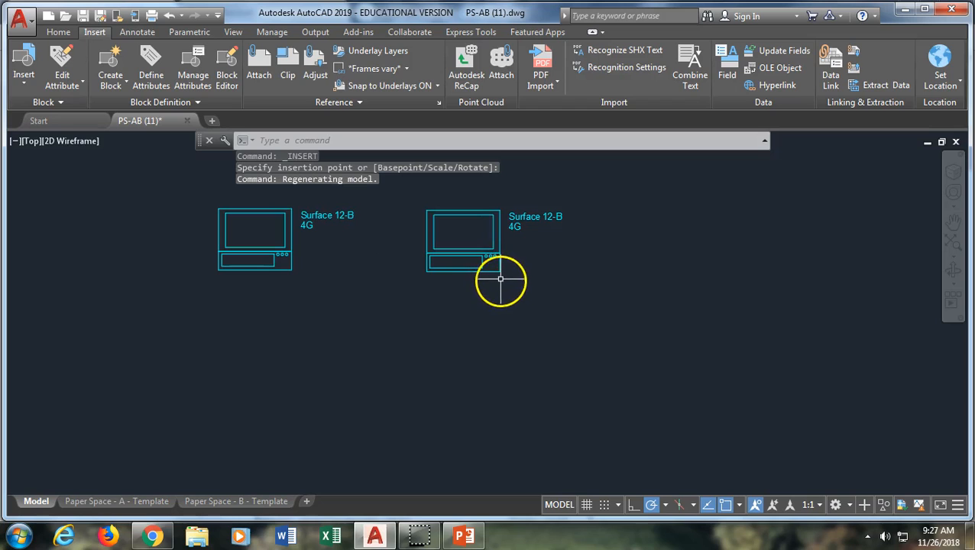
left_click(443, 274)
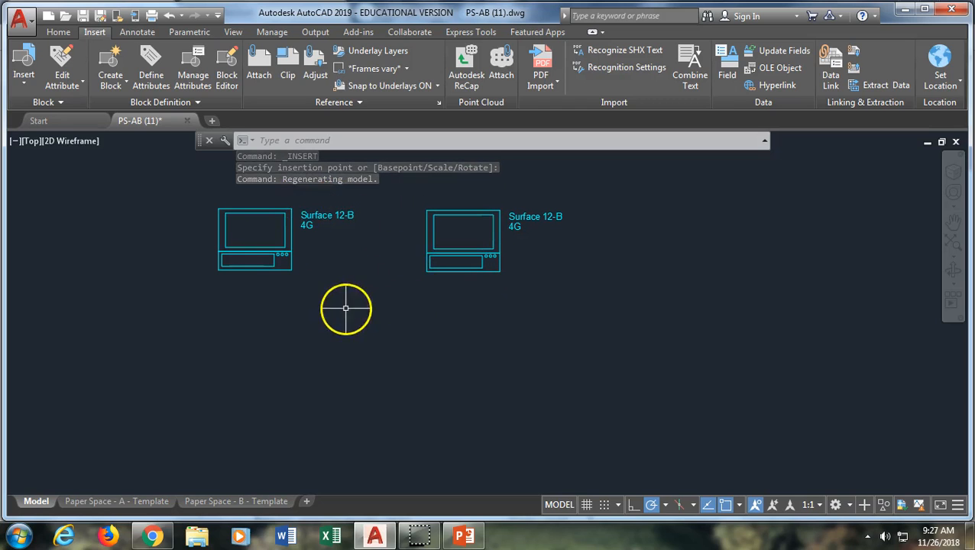